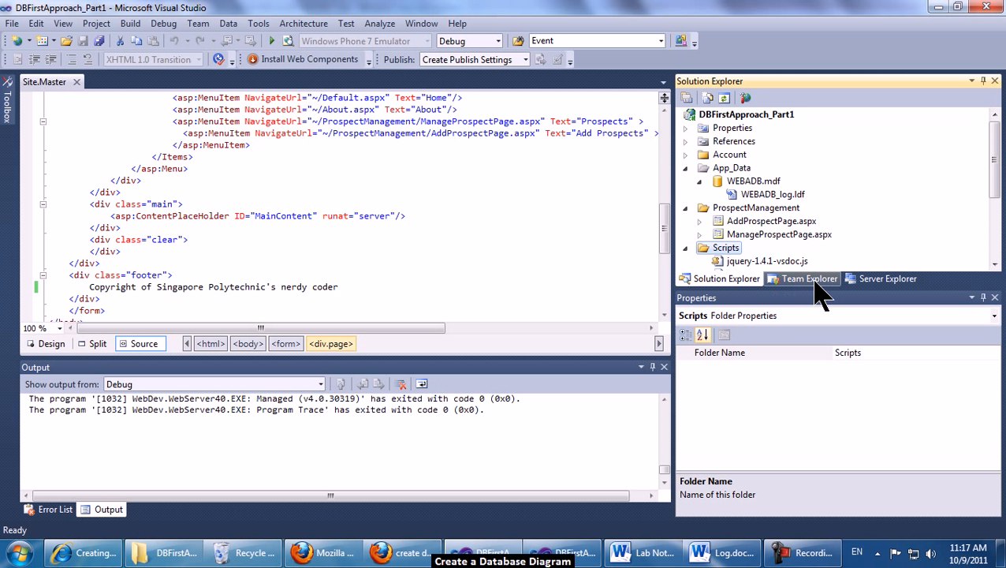
- Open Server Explorer and expand the WEBADB.mdf connection to reach its Database Diagrams folder
{"action": "left_click", "coordinate": [885, 281]}
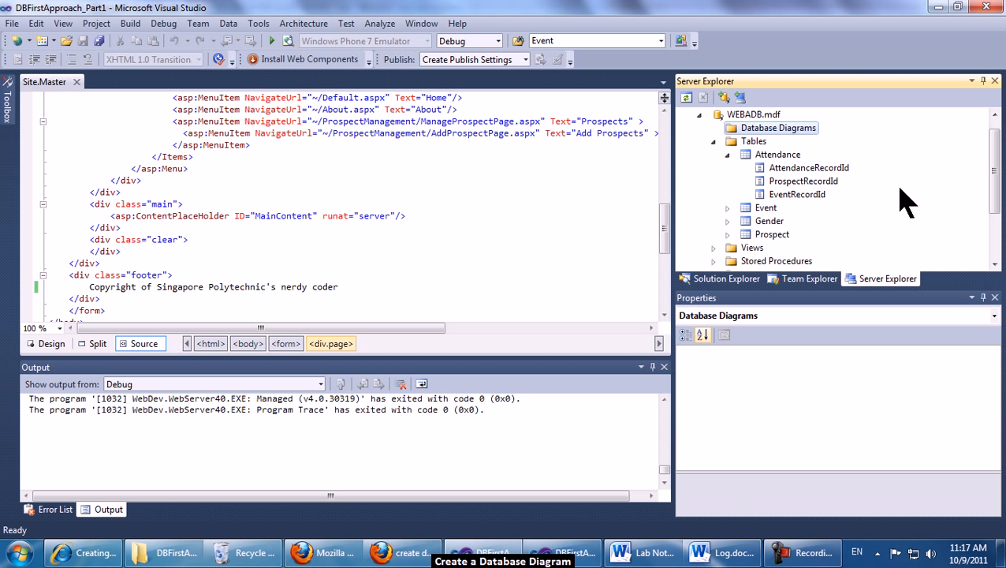
{"action": "scroll", "coordinate": [995, 193], "scroll_direction": "up", "scroll_amount": 1}
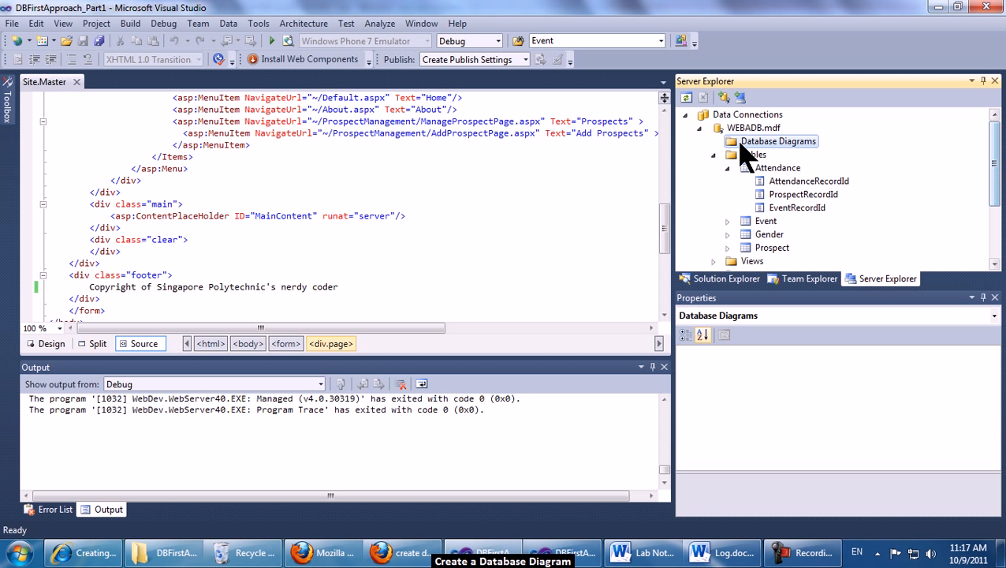
{"action": "left_click", "coordinate": [699, 128]}
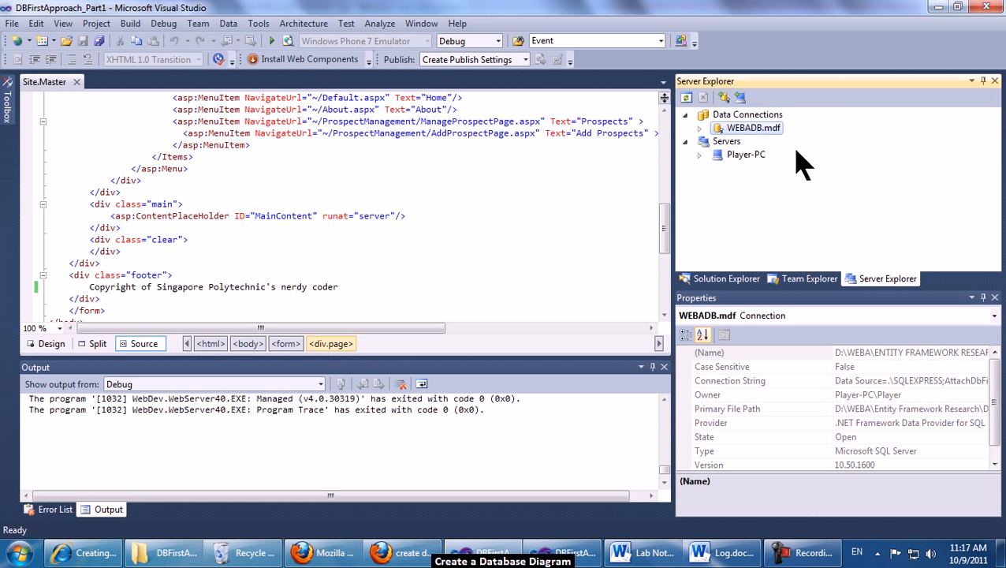
{"action": "left_click", "coordinate": [700, 128]}
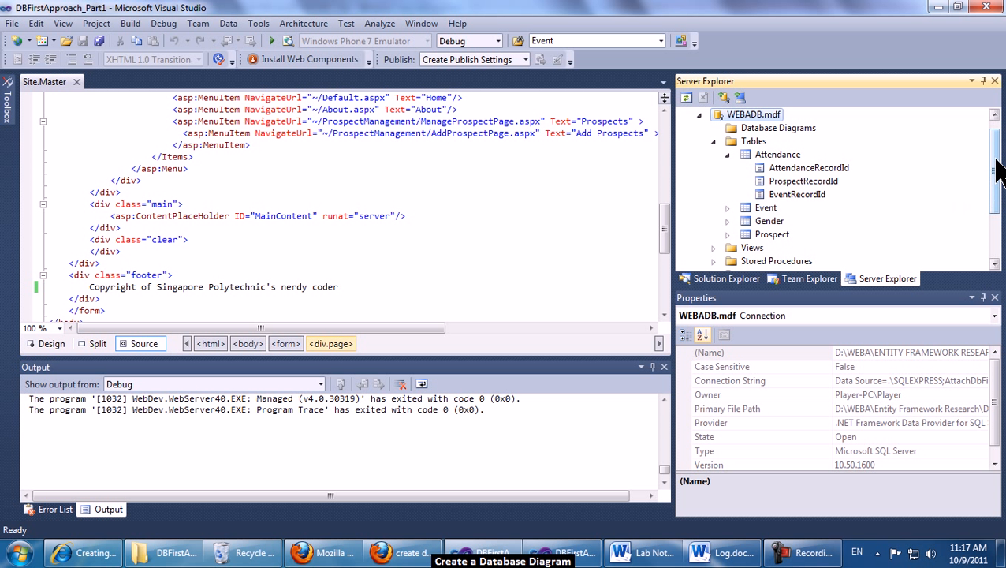
{"action": "left_click_drag", "start_coordinate": [999, 157], "coordinate": [998, 150]}
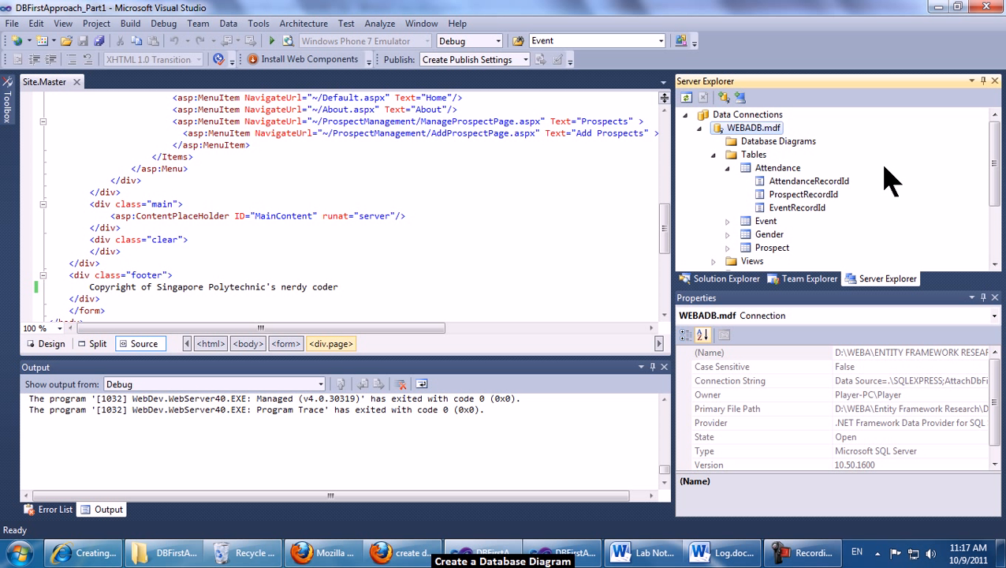
{"action": "left_click", "coordinate": [795, 142]}
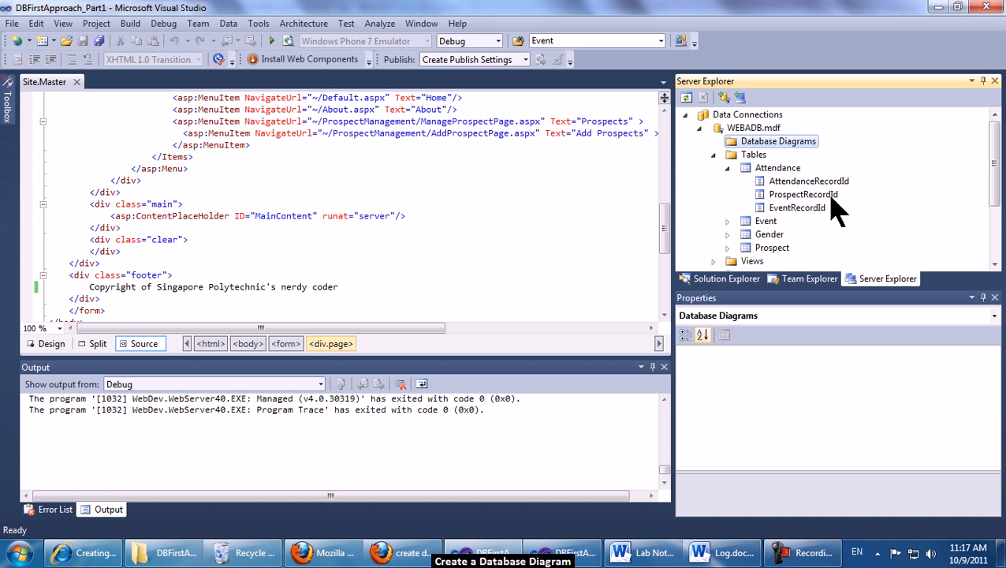
- Collapse the Attendance table's columns and examine which tables the WEBADB.mdf database contains
{"action": "left_click", "coordinate": [727, 168]}
{"action": "left_click", "coordinate": [763, 169]}
{"action": "left_click", "coordinate": [763, 181]}
{"action": "left_click", "coordinate": [765, 195]}
{"action": "left_click", "coordinate": [766, 208]}
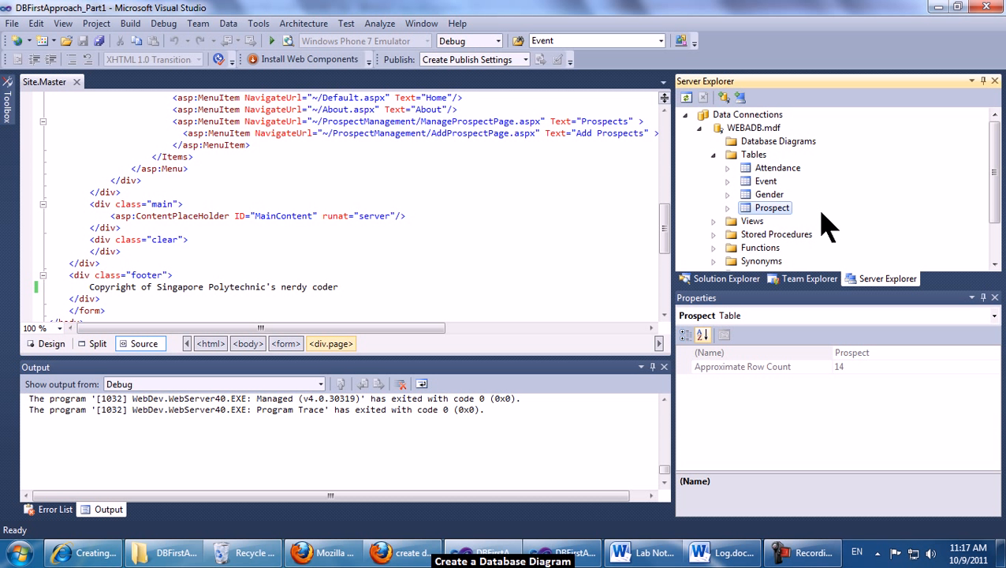
{"action": "left_click", "coordinate": [781, 168]}
{"action": "left_click", "coordinate": [775, 181]}
{"action": "left_click", "coordinate": [774, 194]}
{"action": "left_click", "coordinate": [776, 207]}
- Add a new database diagram to WEBADB.mdf containing the Attendance, Event, Gender and Prospect tables
{"action": "left_click", "coordinate": [796, 142]}
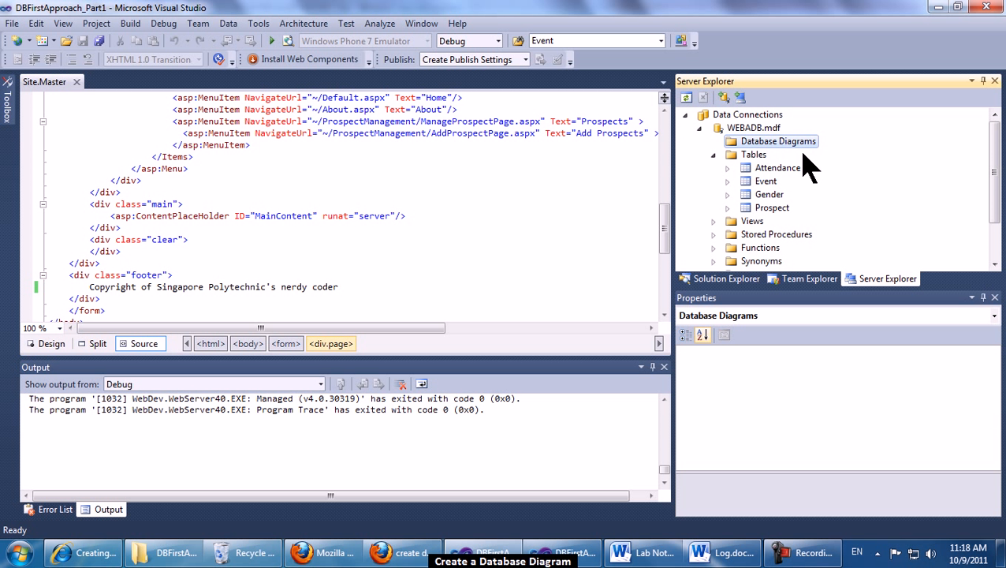
{"action": "right_click", "coordinate": [808, 142]}
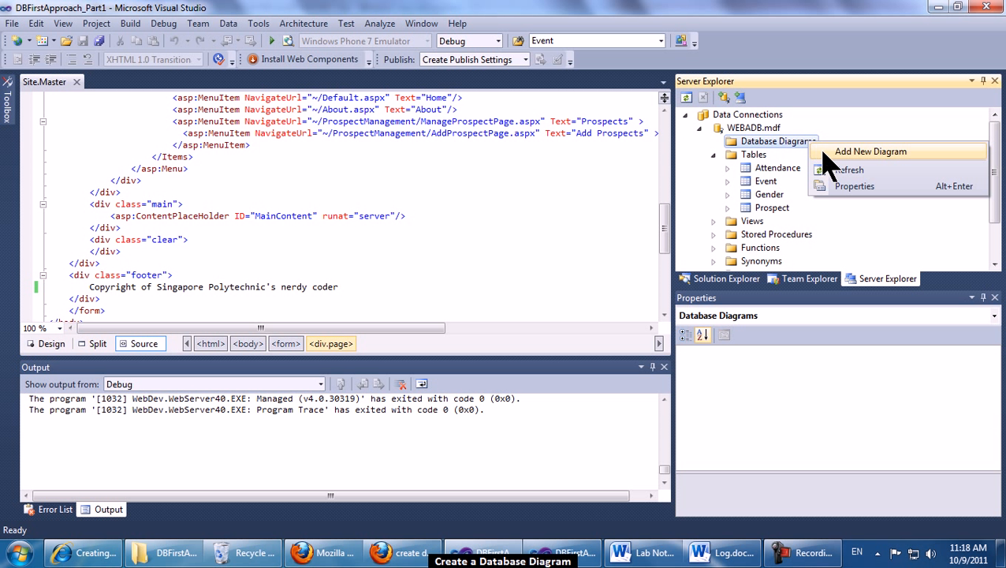
{"action": "left_click", "coordinate": [860, 152]}
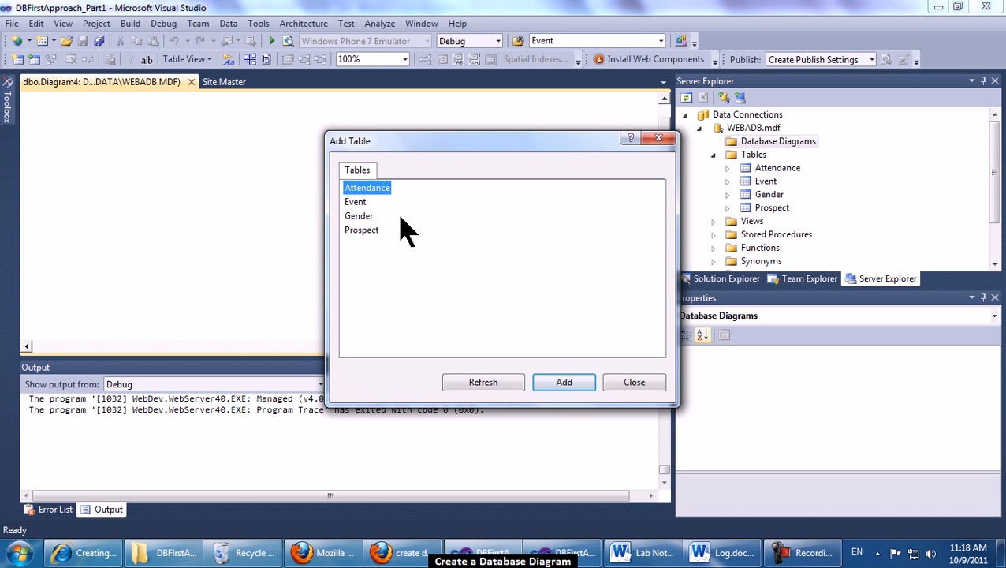
{"action": "left_click", "coordinate": [357, 203], "text": "ctrl"}
{"action": "left_click", "coordinate": [361, 218], "text": "ctrl"}
{"action": "left_click", "coordinate": [363, 230], "text": "ctrl"}
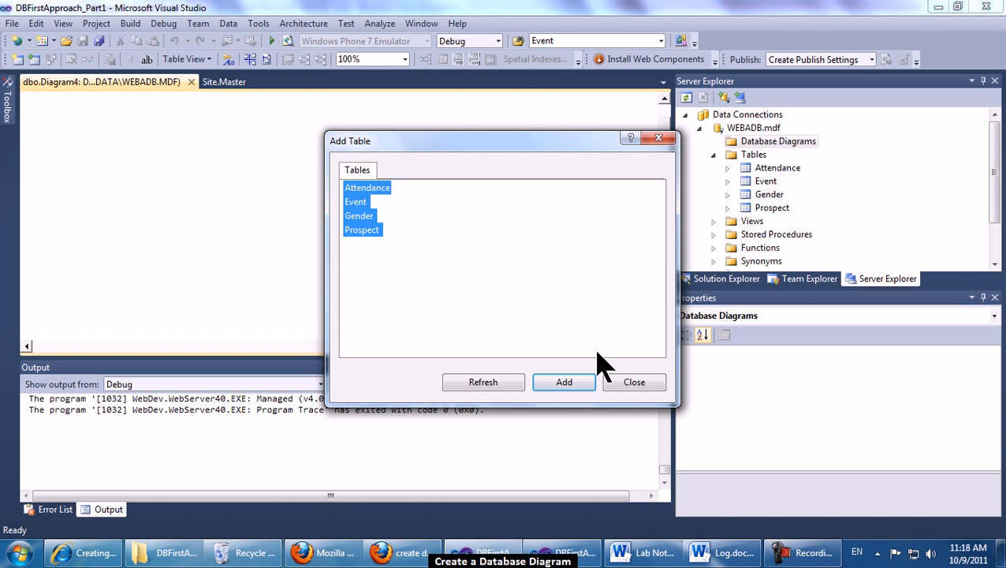
{"action": "left_click", "coordinate": [564, 382]}
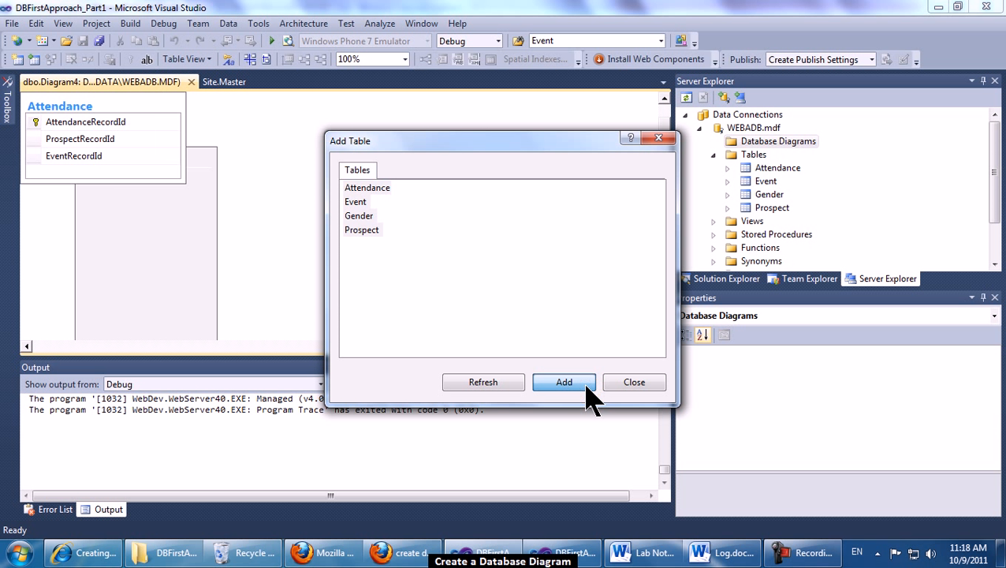
{"action": "left_click", "coordinate": [615, 387]}
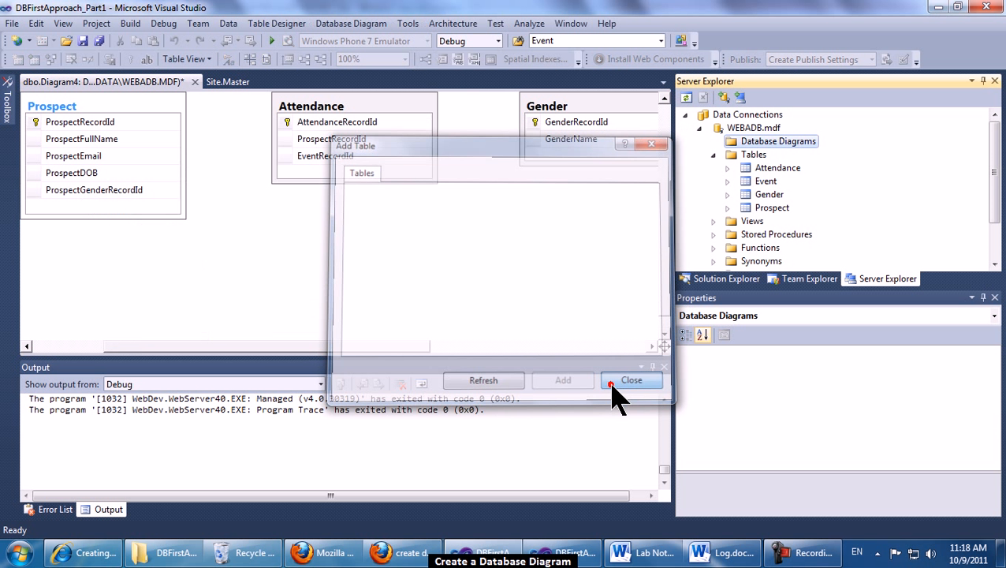
- Move the Attendance and Gender tables closer to Prospect in the diagram, and shift Prospect up and to the left
{"action": "left_click_drag", "start_coordinate": [355, 108], "coordinate": [277, 200]}
{"action": "left_click_drag", "start_coordinate": [552, 118], "coordinate": [456, 146]}
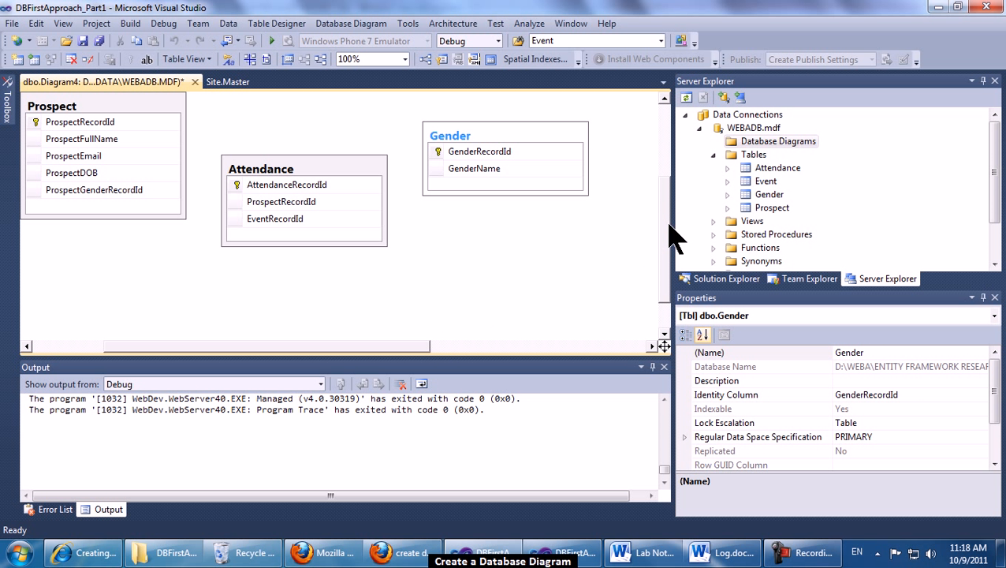
{"action": "left_click_drag", "start_coordinate": [666, 222], "coordinate": [667, 257]}
{"action": "left_click_drag", "start_coordinate": [414, 344], "coordinate": [314, 342]}
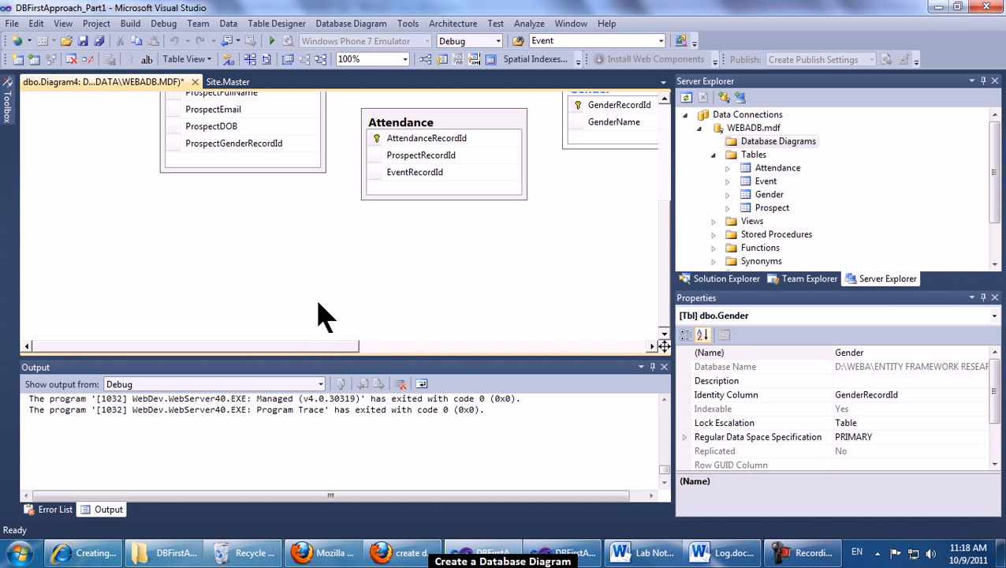
{"action": "scroll", "coordinate": [328, 283], "scroll_direction": "up", "scroll_amount": 2}
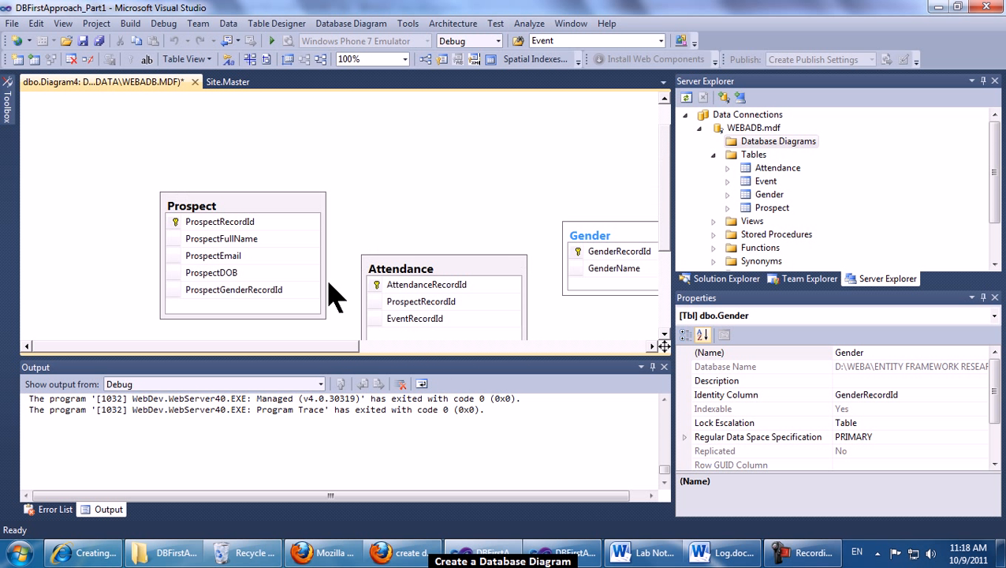
{"action": "left_click", "coordinate": [292, 207]}
{"action": "left_click_drag", "start_coordinate": [221, 136], "coordinate": [223, 136]}
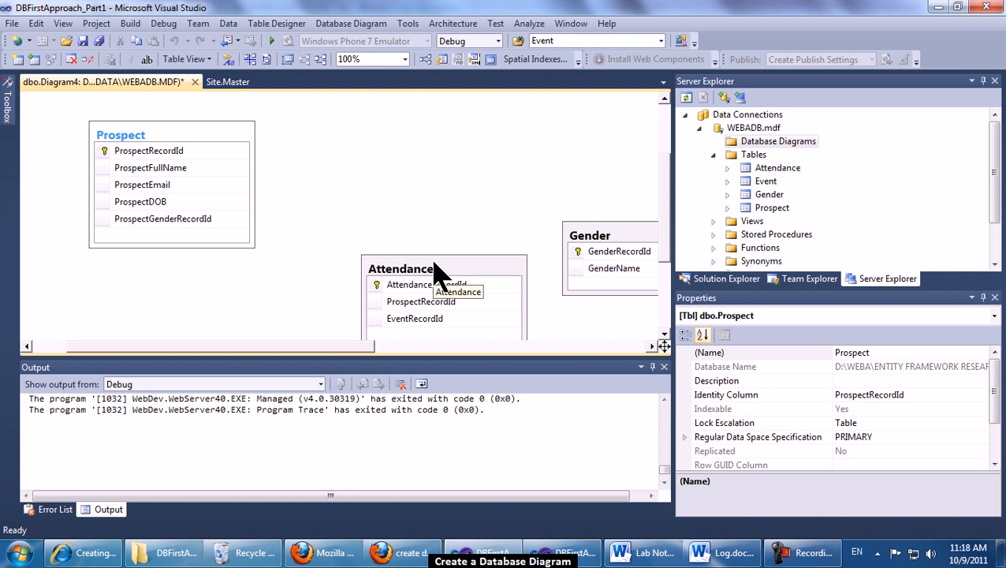
- Line up the Attendance and Gender tables in a row beside Prospect, and place the Event table directly below Gender
{"action": "left_click", "coordinate": [436, 266]}
{"action": "left_click_drag", "start_coordinate": [361, 165], "coordinate": [344, 133]}
{"action": "left_click_drag", "start_coordinate": [580, 241], "coordinate": [466, 143]}
{"action": "left_click_drag", "start_coordinate": [374, 345], "coordinate": [572, 347]}
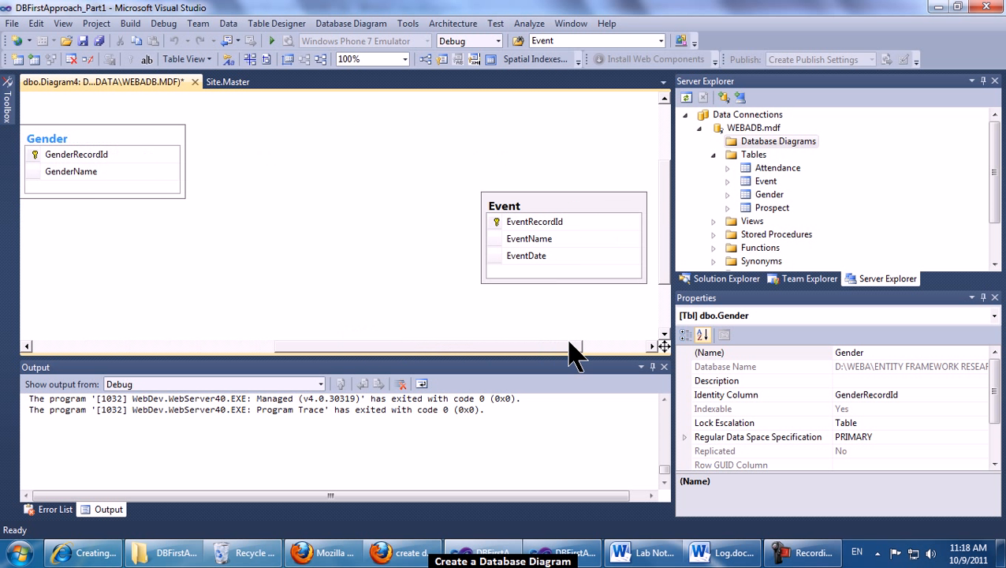
{"action": "left_click_drag", "start_coordinate": [577, 212], "coordinate": [183, 241]}
{"action": "left_click_drag", "start_coordinate": [320, 343], "coordinate": [135, 343]}
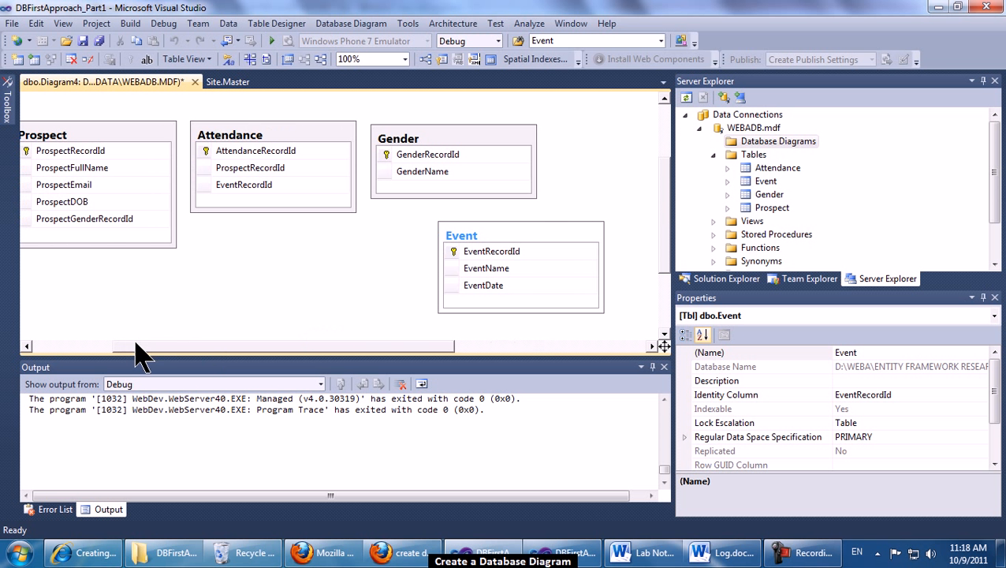
{"action": "left_click_drag", "start_coordinate": [495, 237], "coordinate": [427, 236]}
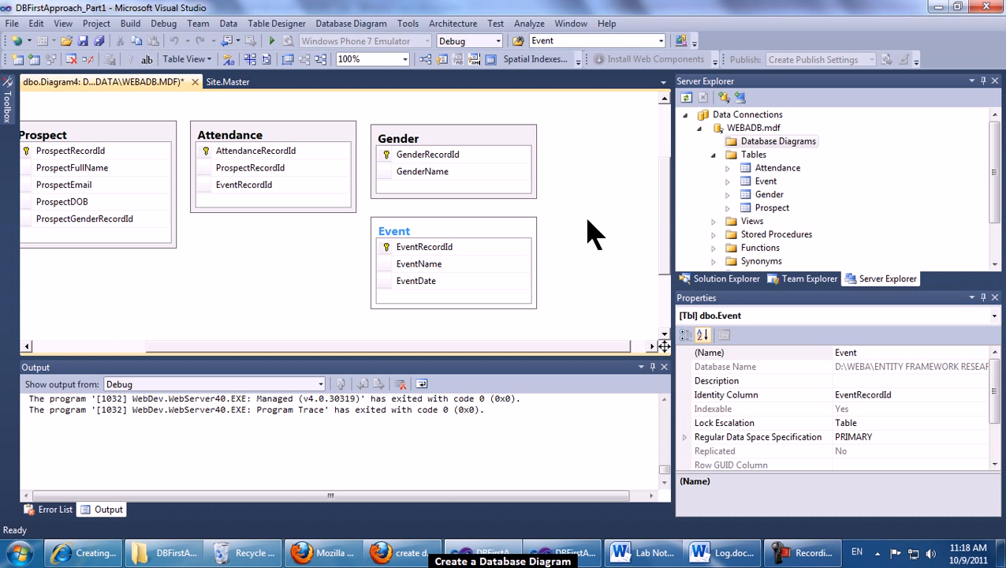
{"action": "scroll", "coordinate": [593, 233], "scroll_direction": "down", "scroll_amount": 3}
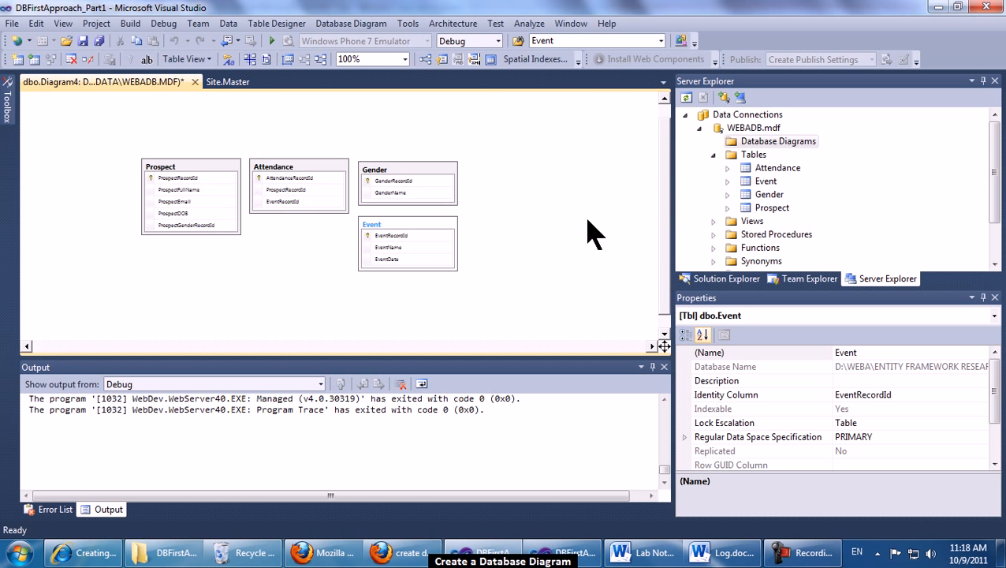
{"action": "scroll", "coordinate": [593, 233], "scroll_direction": "up", "scroll_amount": 2}
{"action": "scroll", "coordinate": [593, 233], "scroll_direction": "down", "scroll_amount": 1}
{"action": "scroll", "coordinate": [593, 233], "scroll_direction": "up", "scroll_amount": 1}
{"action": "scroll", "coordinate": [590, 232], "scroll_direction": "down", "scroll_amount": 1}
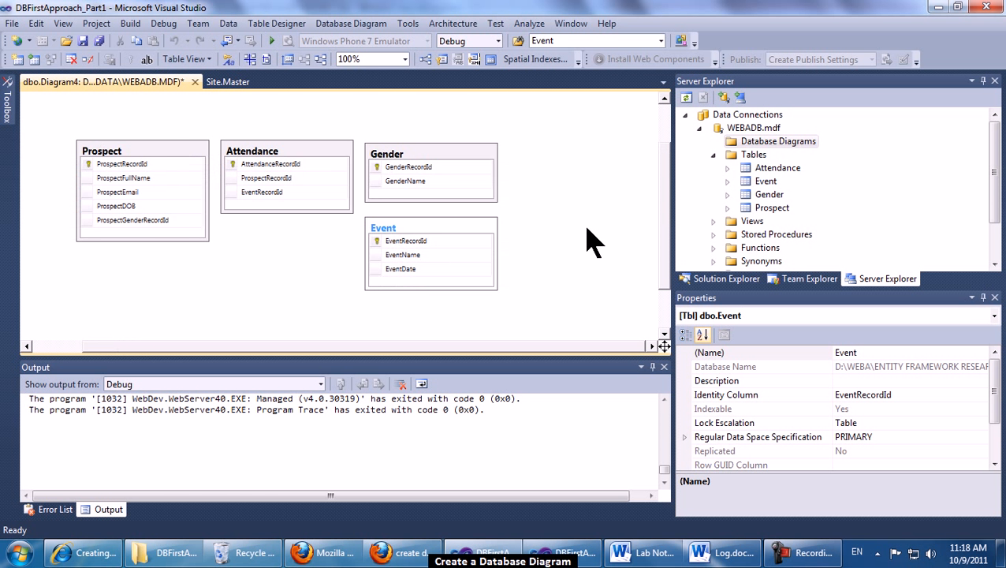
{"action": "scroll", "coordinate": [590, 233], "scroll_direction": "up", "scroll_amount": 1}
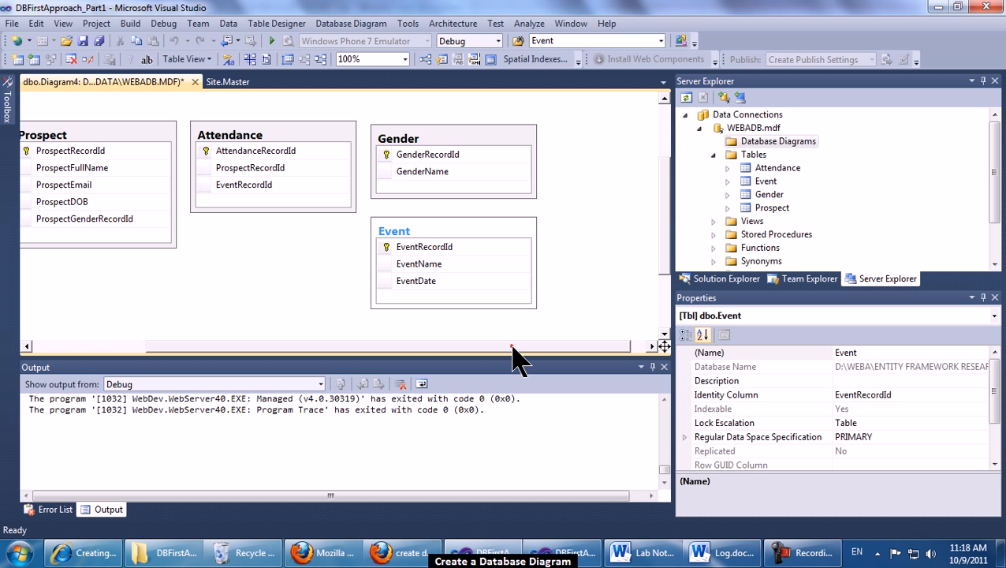
- Move the Prospect table farther from Attendance and place the Gender table below and between those two tables
{"action": "left_click_drag", "start_coordinate": [512, 344], "coordinate": [443, 332]}
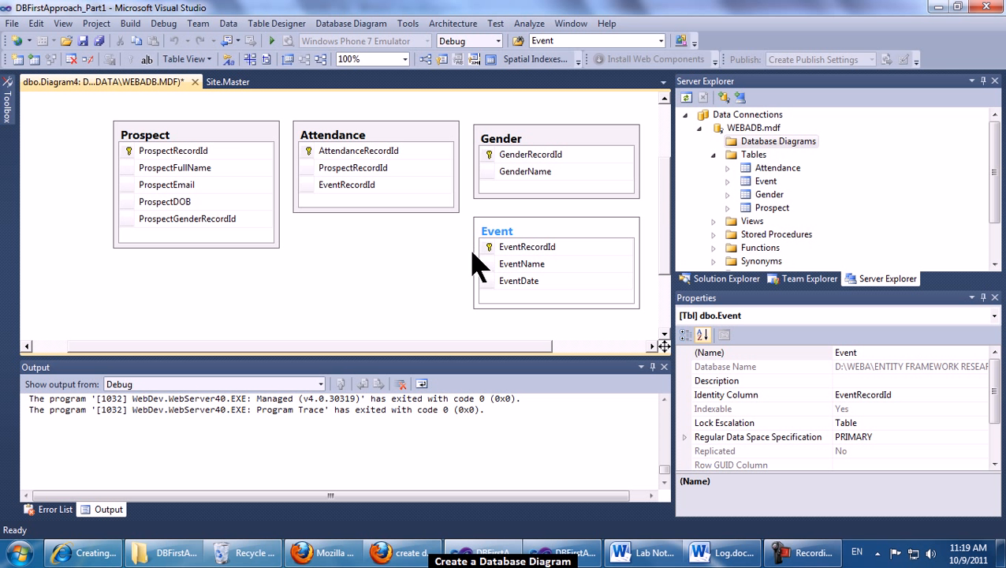
{"action": "left_click", "coordinate": [223, 131]}
{"action": "left_click_drag", "start_coordinate": [180, 135], "coordinate": [134, 123]}
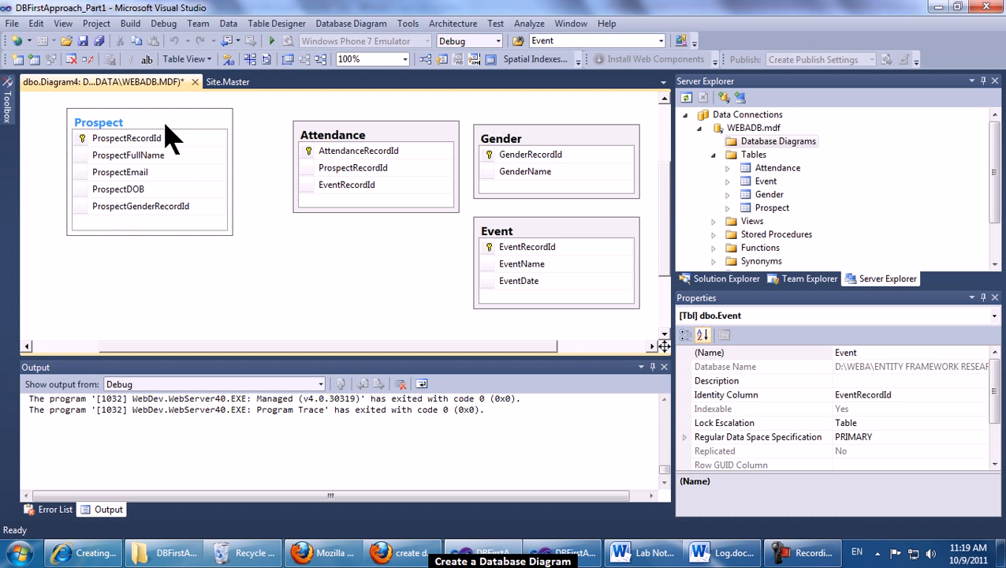
{"action": "left_click", "coordinate": [556, 136]}
{"action": "left_click_drag", "start_coordinate": [444, 193], "coordinate": [332, 270]}
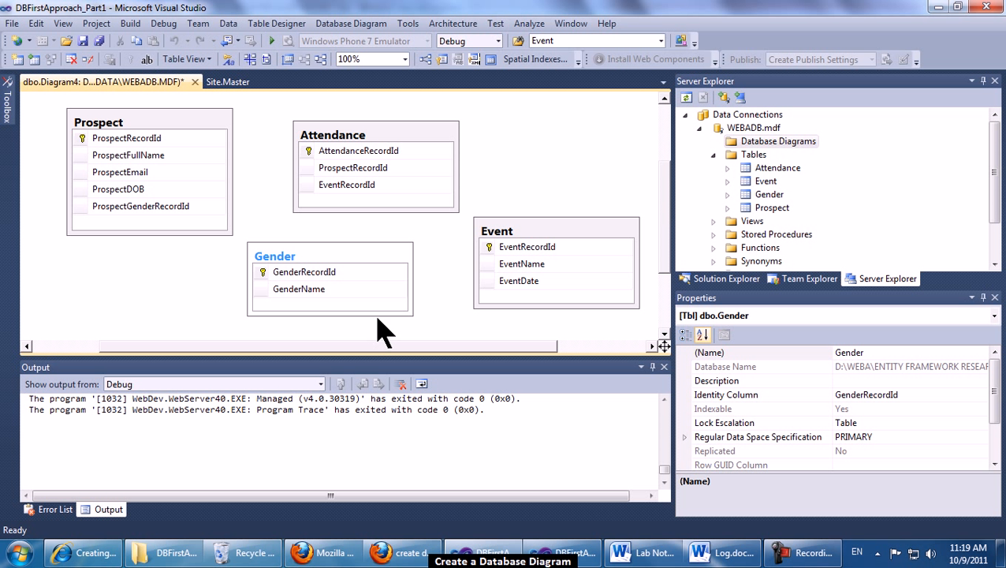
- Show the Prospect table's data and widen the ProspectGenderRecordId column to fit its full heading
{"action": "left_click", "coordinate": [774, 208]}
{"action": "right_click", "coordinate": [776, 209]}
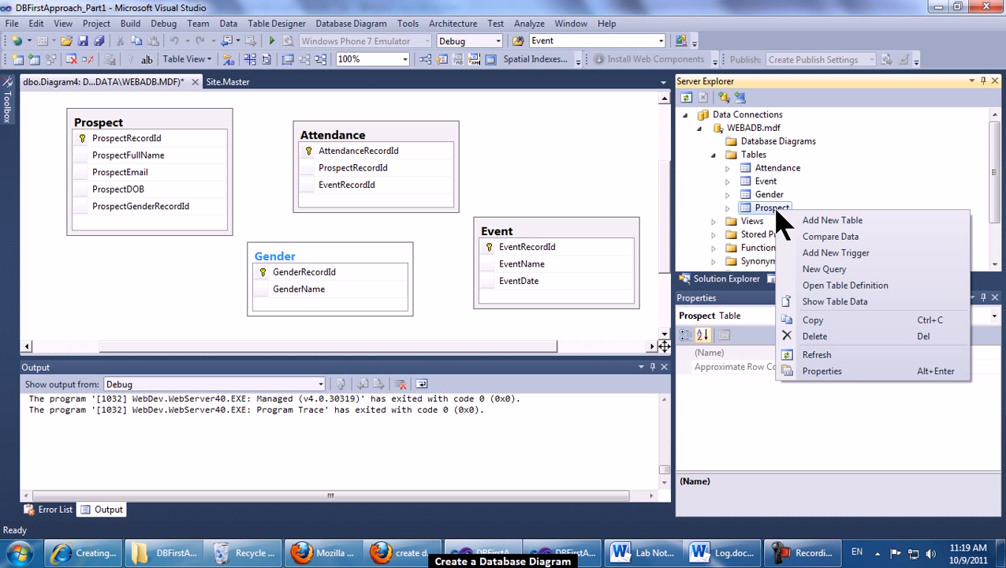
{"action": "left_click", "coordinate": [820, 302]}
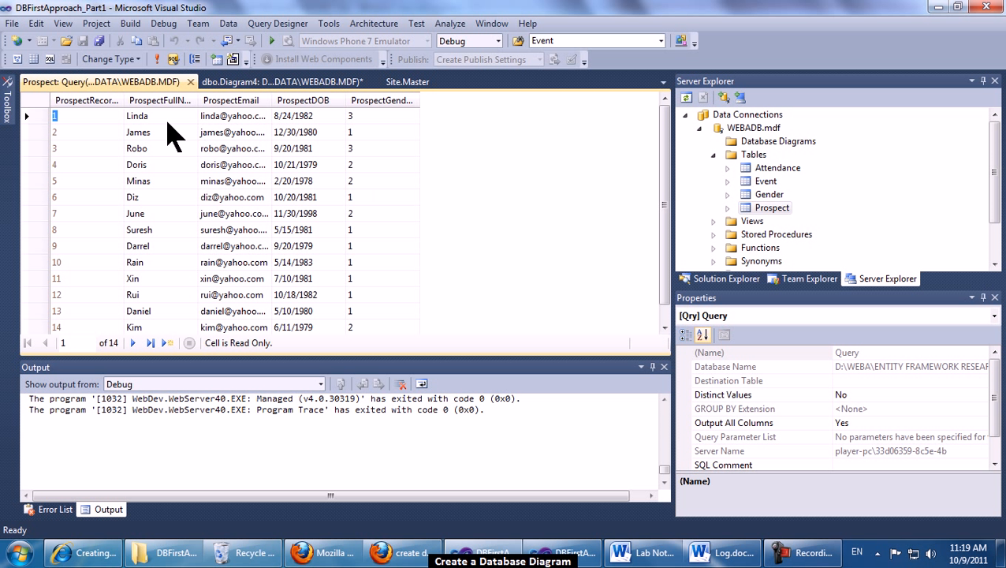
{"action": "left_click", "coordinate": [150, 115]}
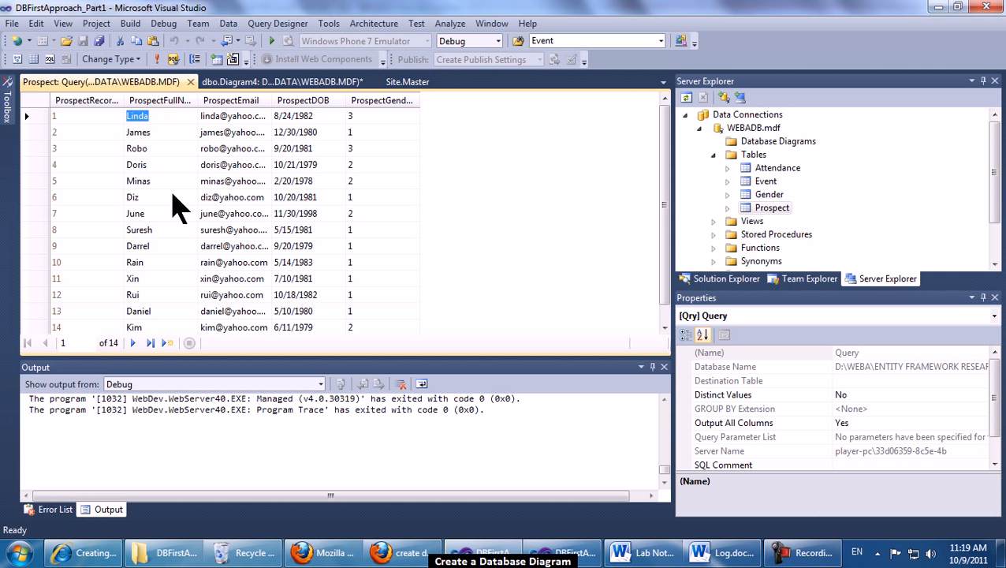
{"action": "left_click_drag", "start_coordinate": [422, 101], "coordinate": [483, 101]}
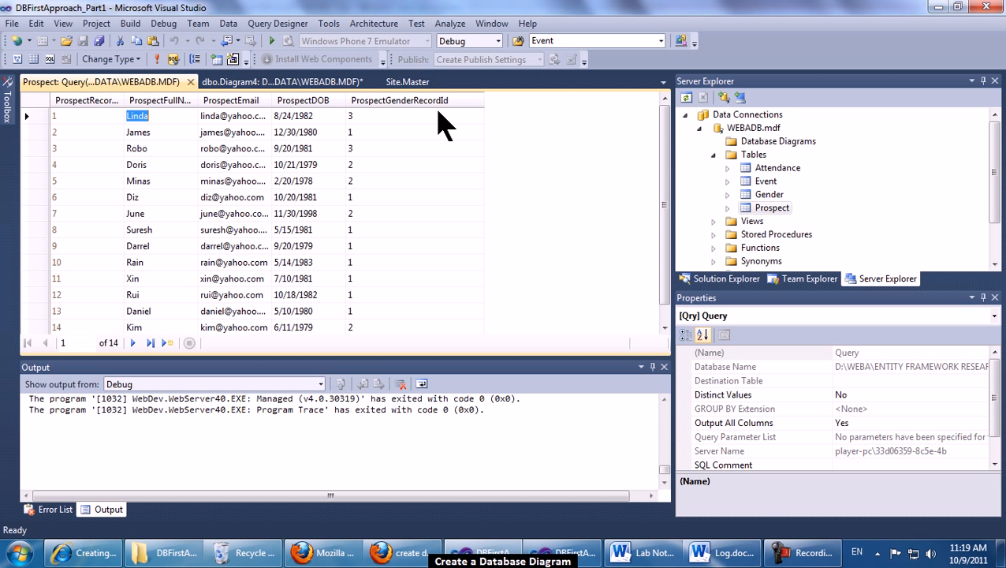
- Examine which ProspectGenderRecordId value is stored for each of the first four prospect records
{"action": "key", "text": "Tab"}
{"action": "key", "text": "Tab"}
{"action": "key", "text": "Tab"}
{"action": "left_click", "coordinate": [175, 131]}
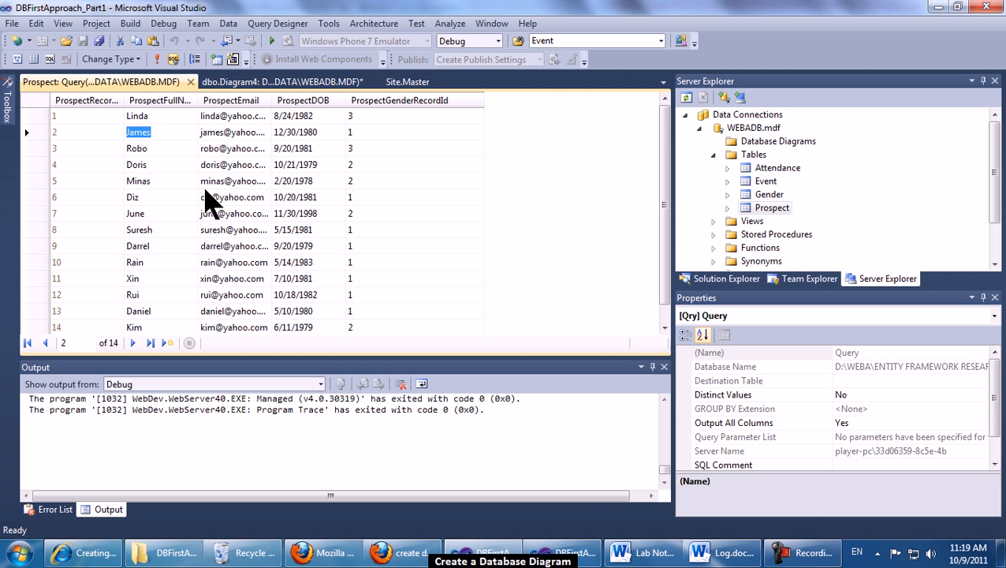
{"action": "left_click", "coordinate": [367, 134]}
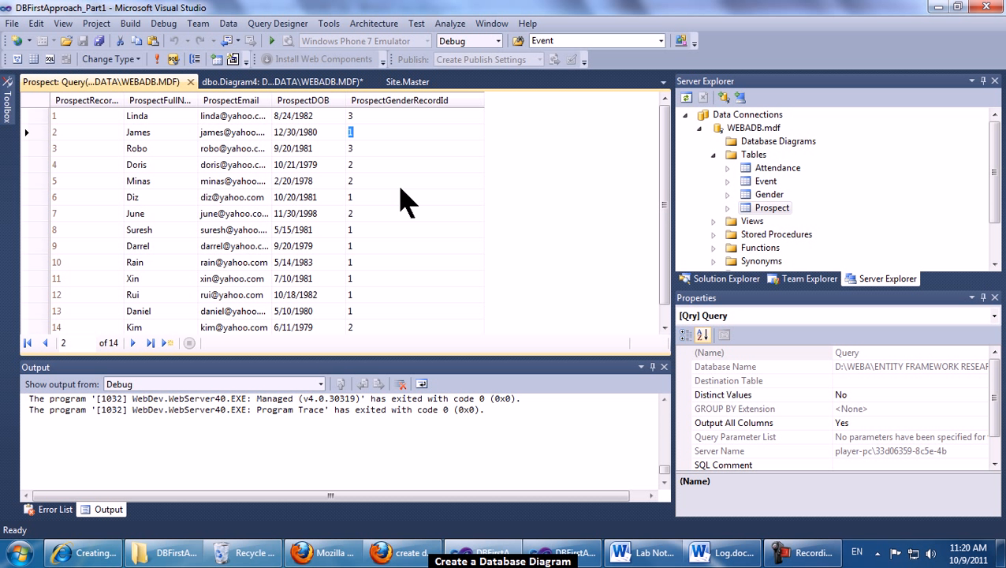
{"action": "left_click", "coordinate": [377, 151]}
{"action": "left_click", "coordinate": [372, 168]}
- Show the Gender table's data and examine which gender name each GenderRecordId stands for
{"action": "right_click", "coordinate": [773, 195]}
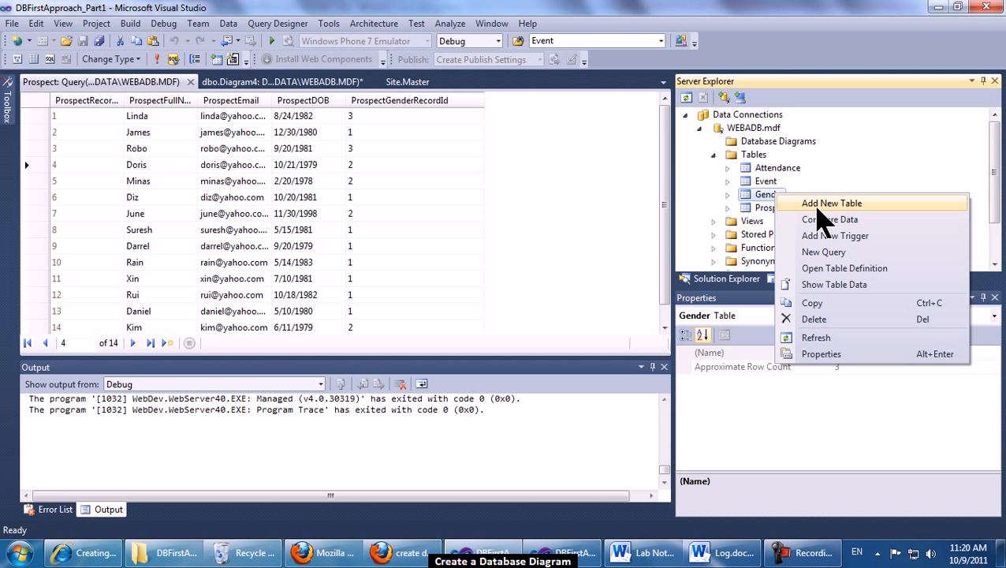
{"action": "left_click", "coordinate": [821, 287]}
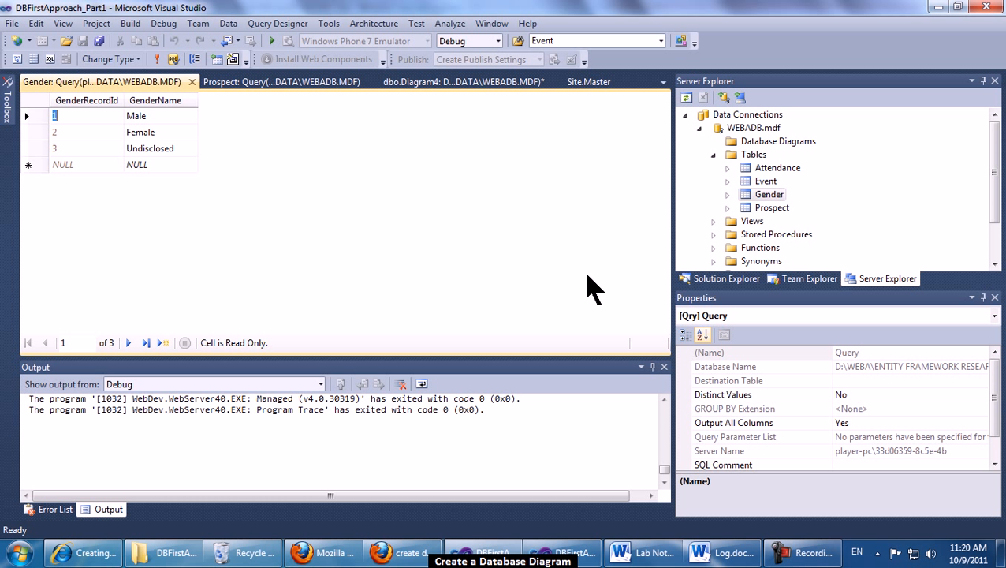
{"action": "left_click", "coordinate": [106, 134]}
{"action": "left_click", "coordinate": [98, 149]}
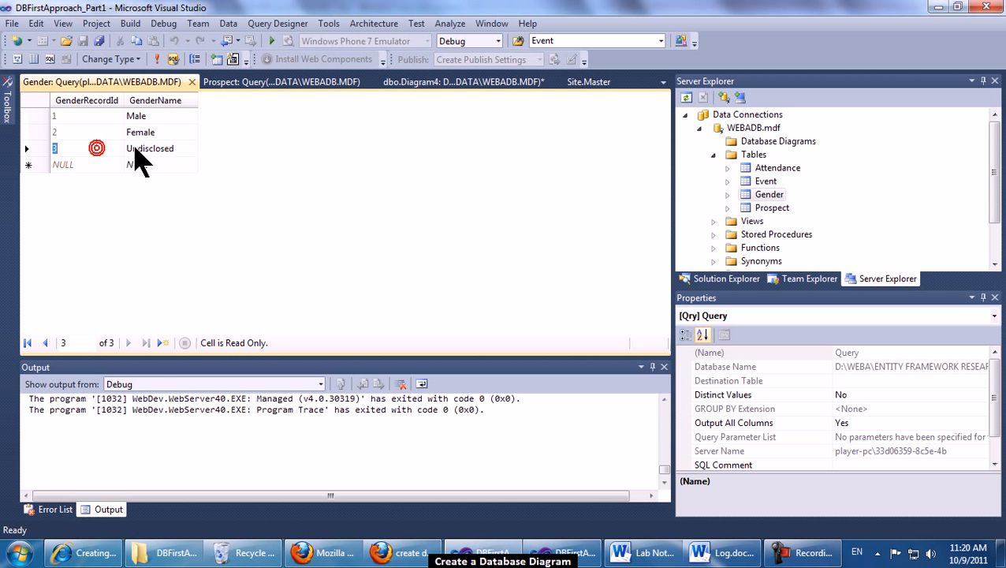
- Go through the three GenderRecordId values, then compare the Gender and Prospect tables in the diagram with the Prospect data
{"action": "left_click", "coordinate": [109, 116]}
{"action": "left_click", "coordinate": [95, 133]}
{"action": "left_click", "coordinate": [87, 149]}
{"action": "left_click", "coordinate": [415, 85]}
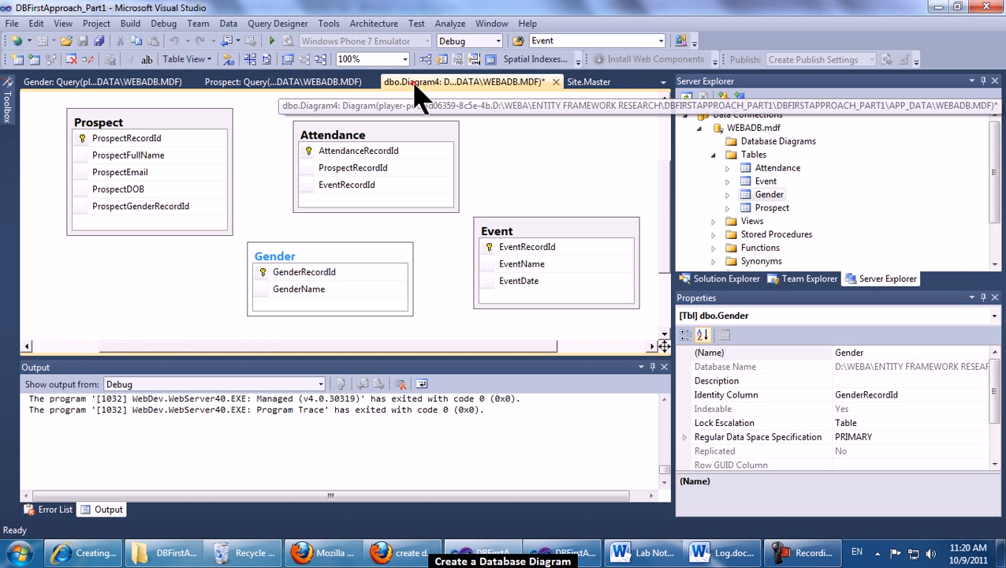
{"action": "left_click", "coordinate": [251, 89]}
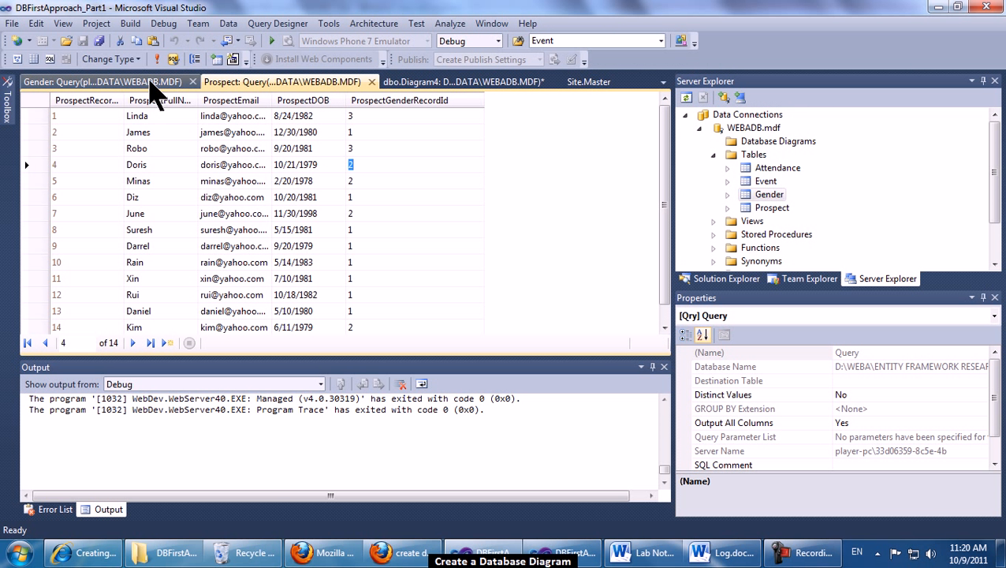
{"action": "left_click", "coordinate": [418, 84]}
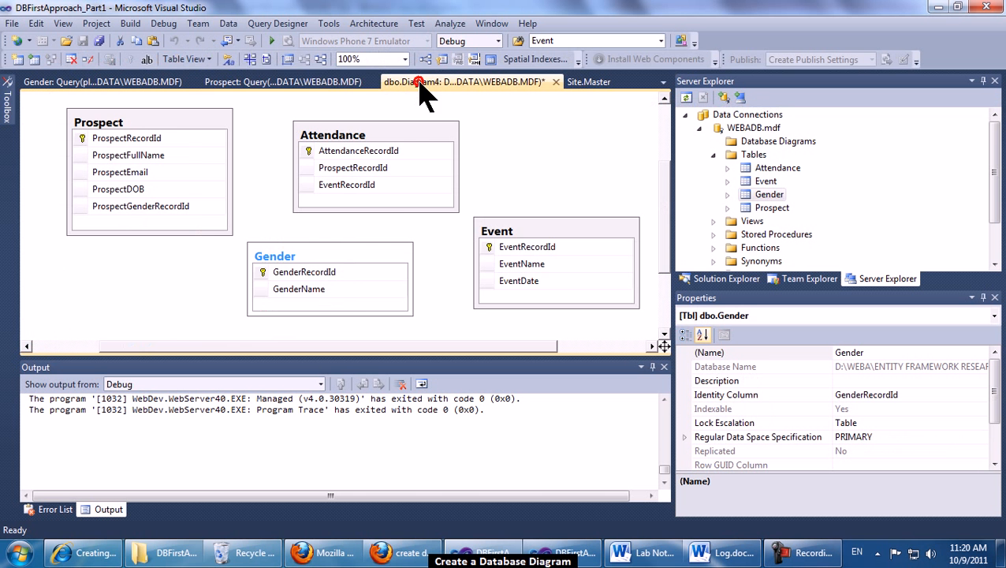
{"action": "left_click", "coordinate": [314, 88]}
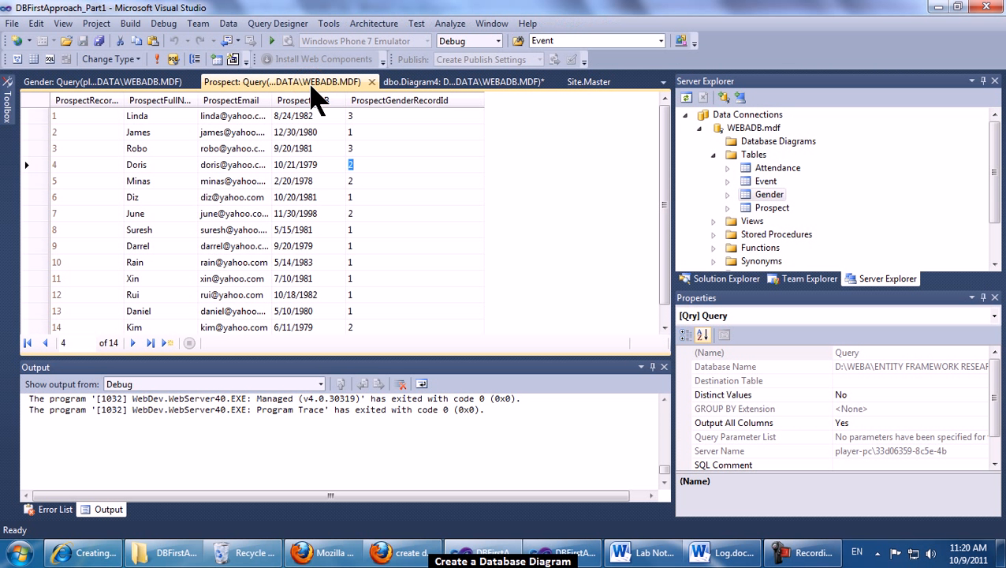
- Examine the ProspectGenderRecordId values stored for the first, second and fourth prospect records
{"action": "left_click", "coordinate": [366, 116]}
{"action": "left_click", "coordinate": [361, 132]}
{"action": "left_click", "coordinate": [375, 164]}
{"action": "left_click", "coordinate": [161, 166]}
{"action": "left_click", "coordinate": [387, 169]}
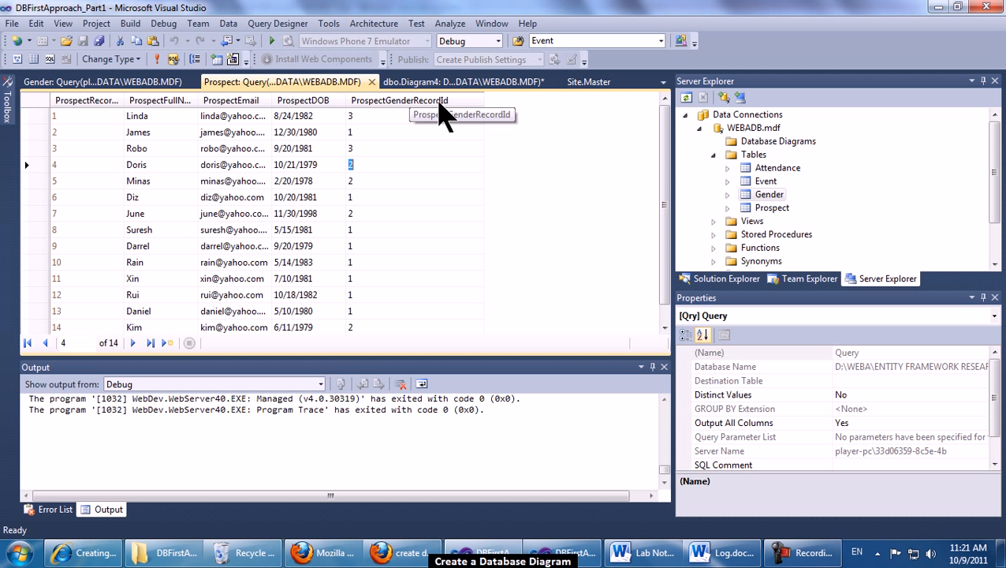
- Return to the Gender table's data and slightly widen the GenderRecordId column
{"action": "left_click", "coordinate": [149, 87]}
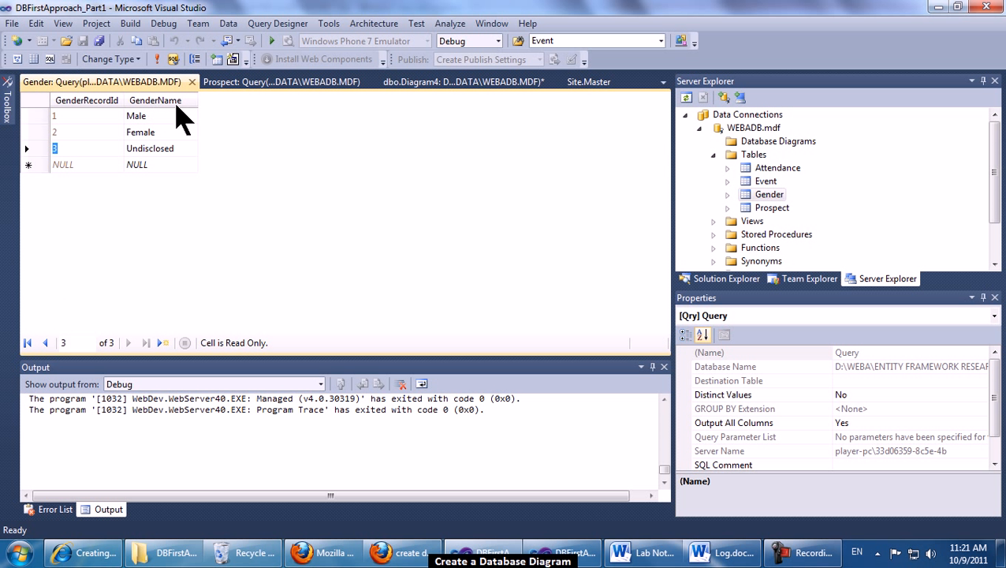
{"action": "left_click_drag", "start_coordinate": [125, 101], "coordinate": [137, 100]}
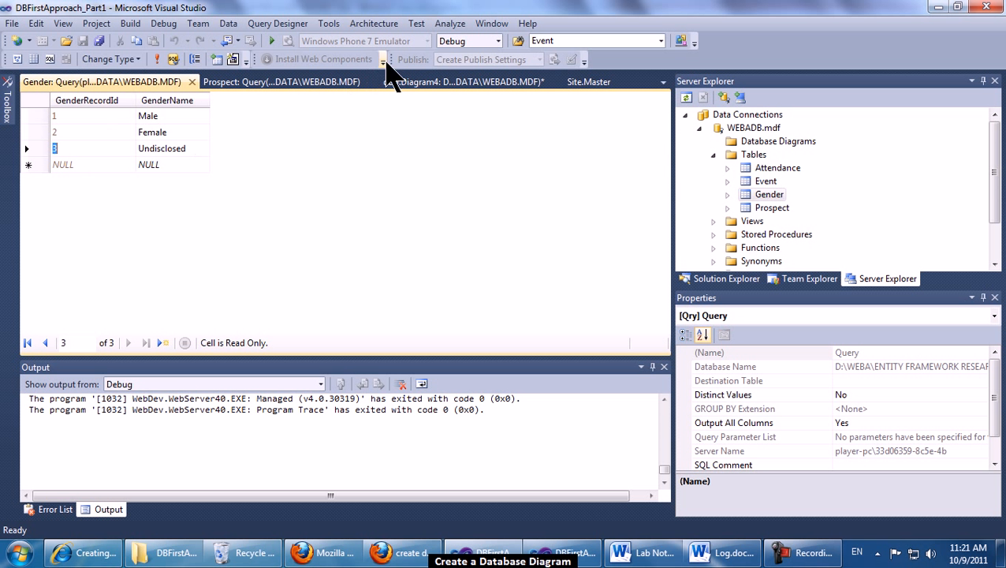
- Create a foreign key relationship in the diagram linking Prospect's ProspectGenderRecordId to Gender's primary key GenderRecordId
{"action": "left_click", "coordinate": [463, 82]}
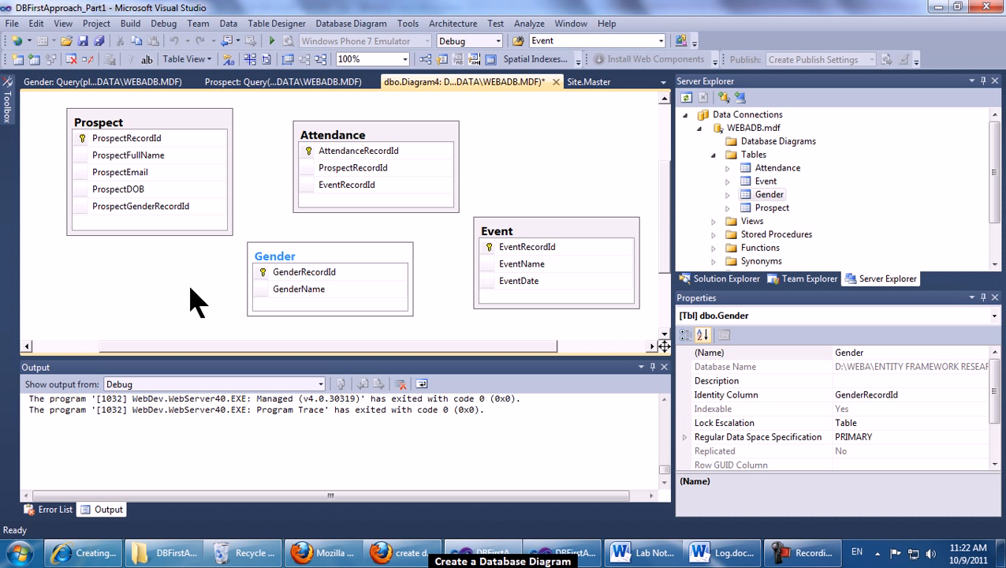
{"action": "left_click", "coordinate": [79, 207]}
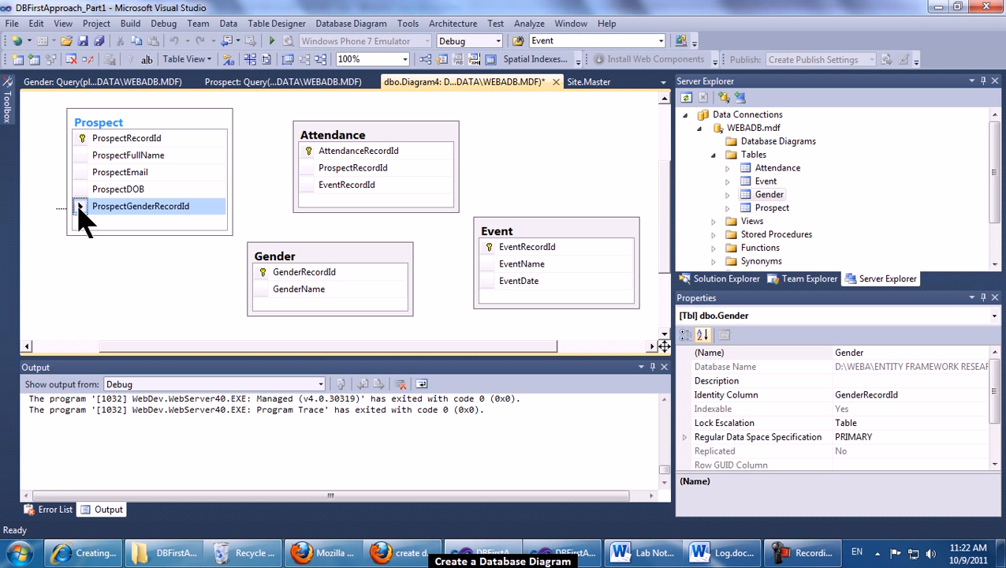
{"action": "left_click_drag", "start_coordinate": [78, 207], "coordinate": [266, 193]}
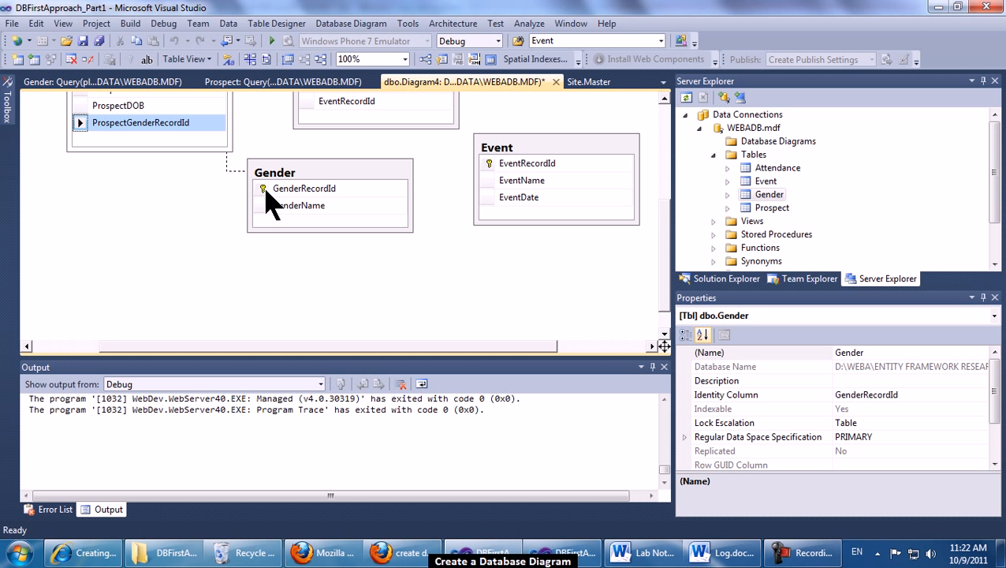
{"action": "left_click_drag", "start_coordinate": [266, 192], "coordinate": [265, 193]}
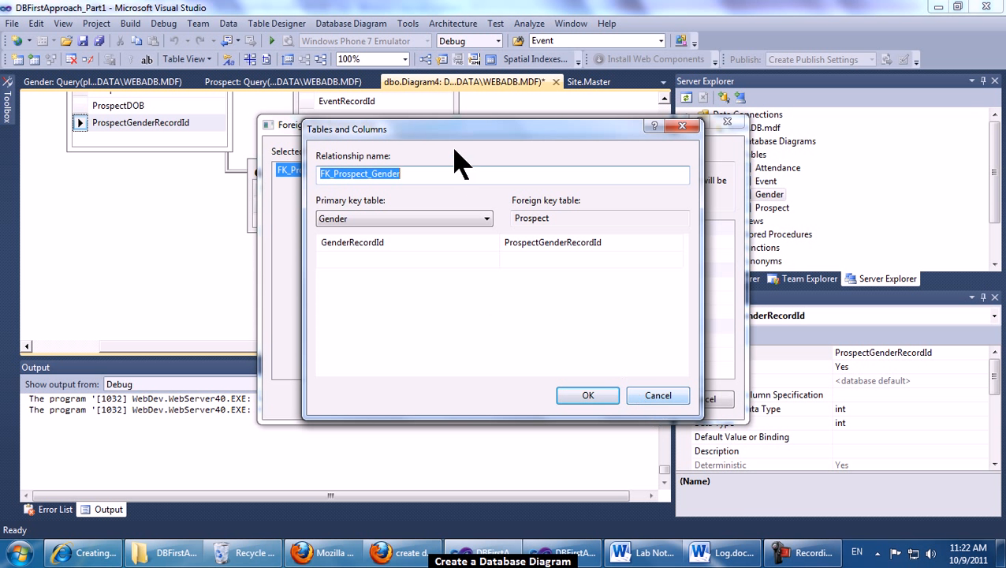
{"action": "mouse_move", "coordinate": [476, 128]}
{"action": "left_mouse_down"}
{"action": "mouse_move", "coordinate": [508, 240]}
{"action": "mouse_move", "coordinate": [503, 337]}
{"action": "mouse_move", "coordinate": [481, 136]}
{"action": "left_mouse_up"}
{"action": "left_click", "coordinate": [583, 403]}
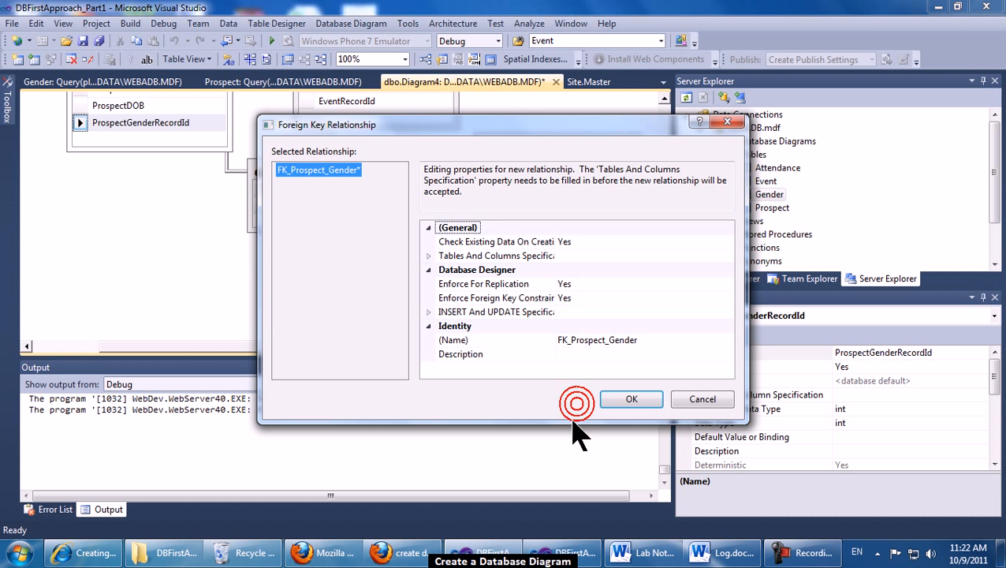
{"action": "left_click", "coordinate": [627, 407]}
- Move the Gender table away from Prospect and reroute the relationship line so its Prospect end sits beside ProspectGenderRecordId
{"action": "left_click_drag", "start_coordinate": [341, 172], "coordinate": [375, 185]}
{"action": "left_click_drag", "start_coordinate": [235, 174], "coordinate": [174, 228]}
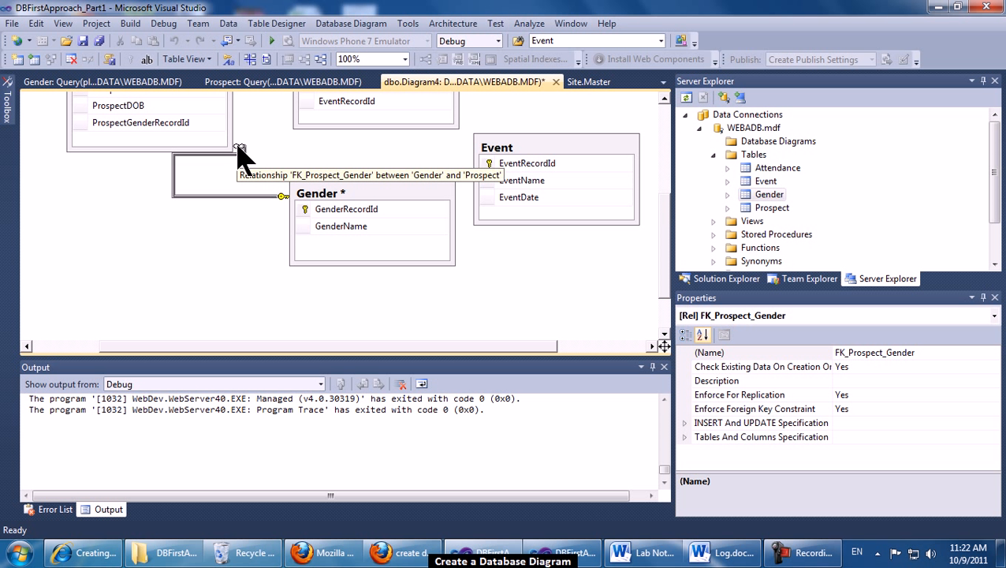
{"action": "left_click_drag", "start_coordinate": [241, 146], "coordinate": [238, 126]}
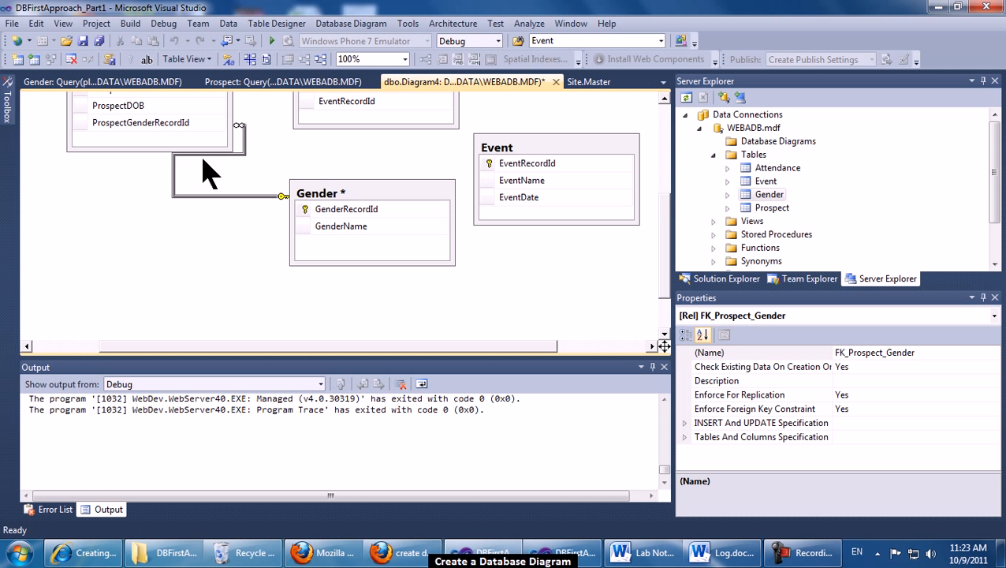
{"action": "left_click_drag", "start_coordinate": [225, 154], "coordinate": [228, 181]}
- Deselect the relationship line and move the Attendance table slightly higher in the diagram
{"action": "left_click", "coordinate": [232, 229]}
{"action": "scroll", "coordinate": [258, 265], "scroll_direction": "up", "scroll_amount": 5}
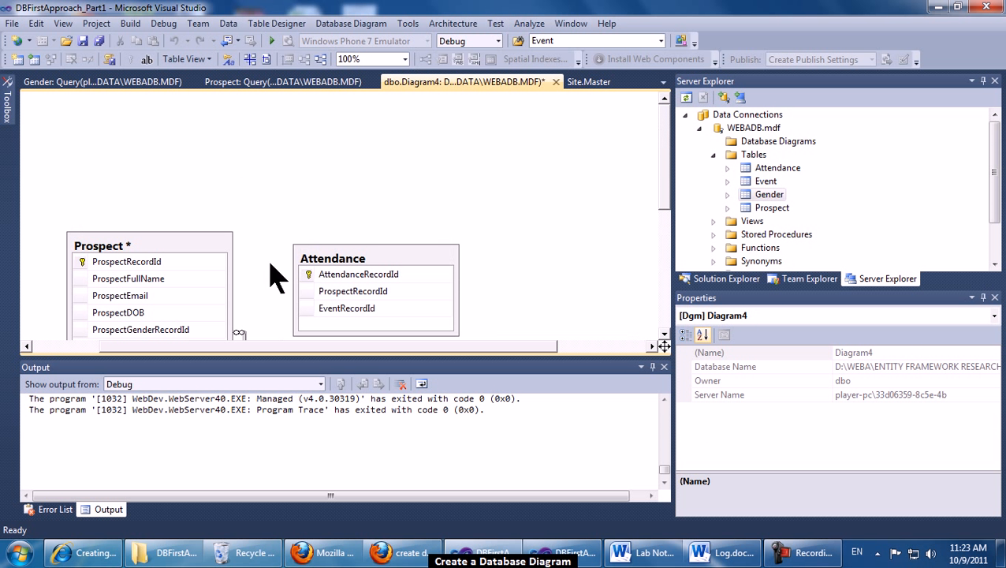
{"action": "left_click_drag", "start_coordinate": [329, 258], "coordinate": [332, 249]}
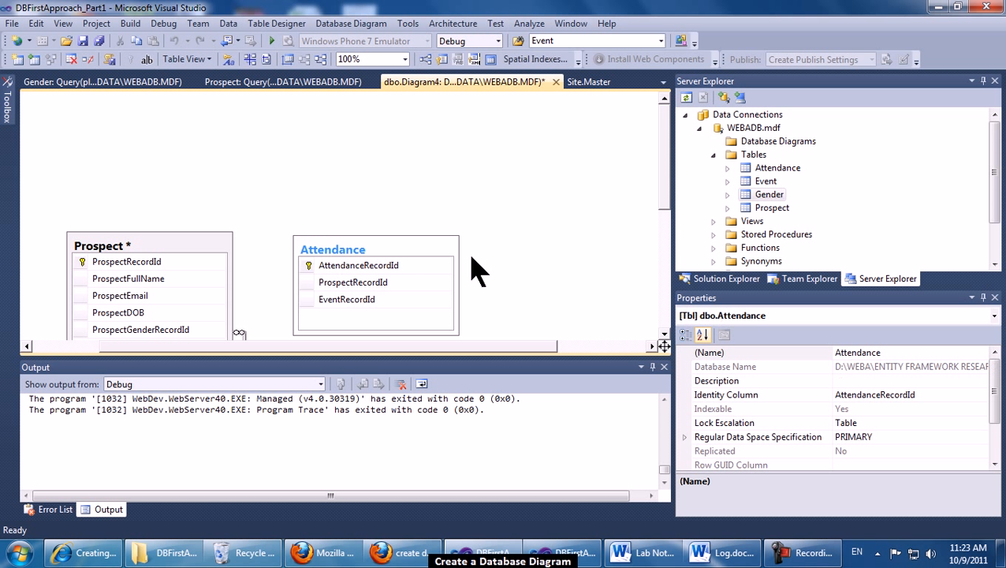
- Show the Event table's data and examine the records for Event A, Event B and Event C
{"action": "scroll", "coordinate": [505, 263], "scroll_direction": "down", "scroll_amount": 3}
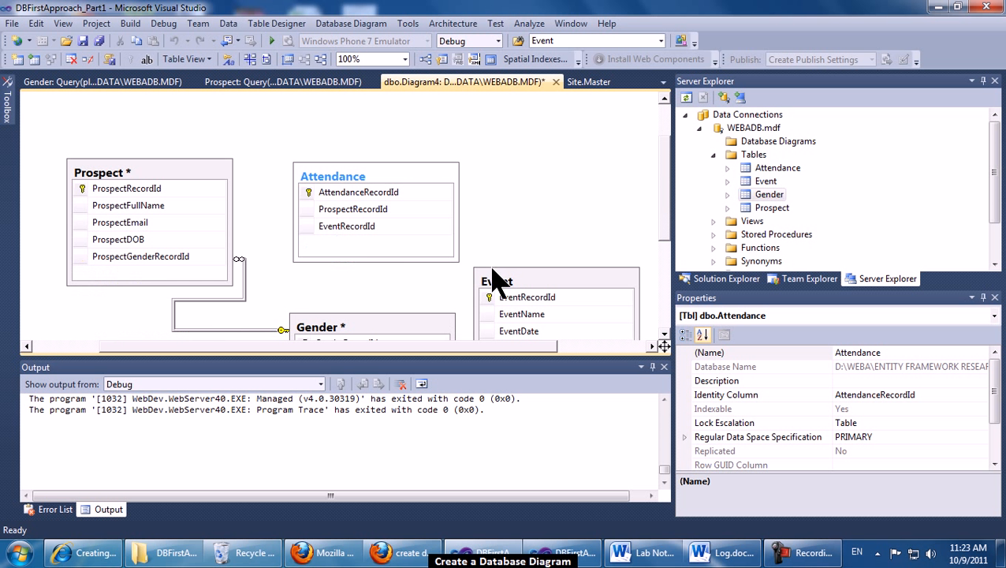
{"action": "scroll", "coordinate": [521, 213], "scroll_direction": "down", "scroll_amount": 3}
{"action": "left_click", "coordinate": [526, 208]}
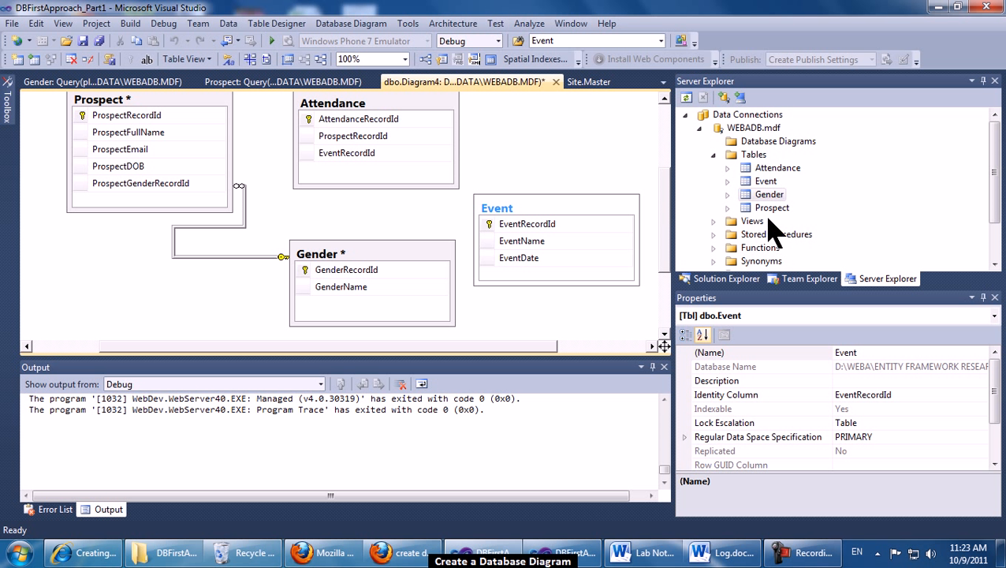
{"action": "left_click", "coordinate": [769, 183]}
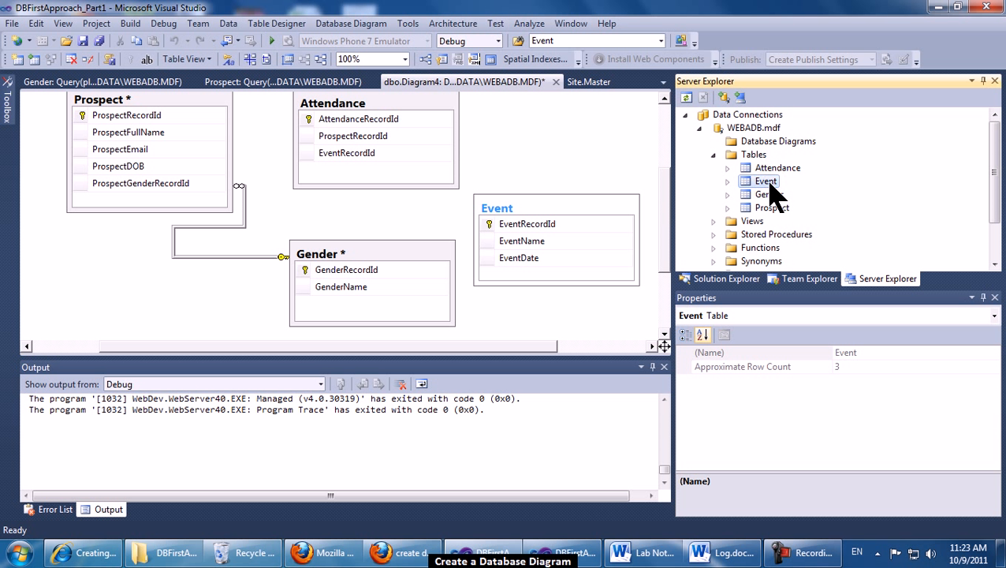
{"action": "right_click", "coordinate": [769, 183]}
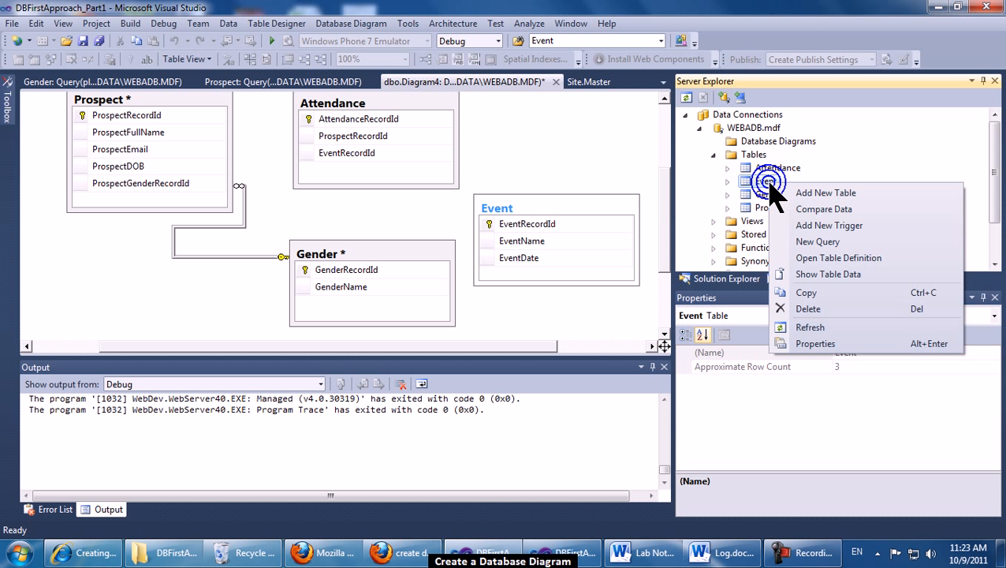
{"action": "left_click", "coordinate": [820, 274]}
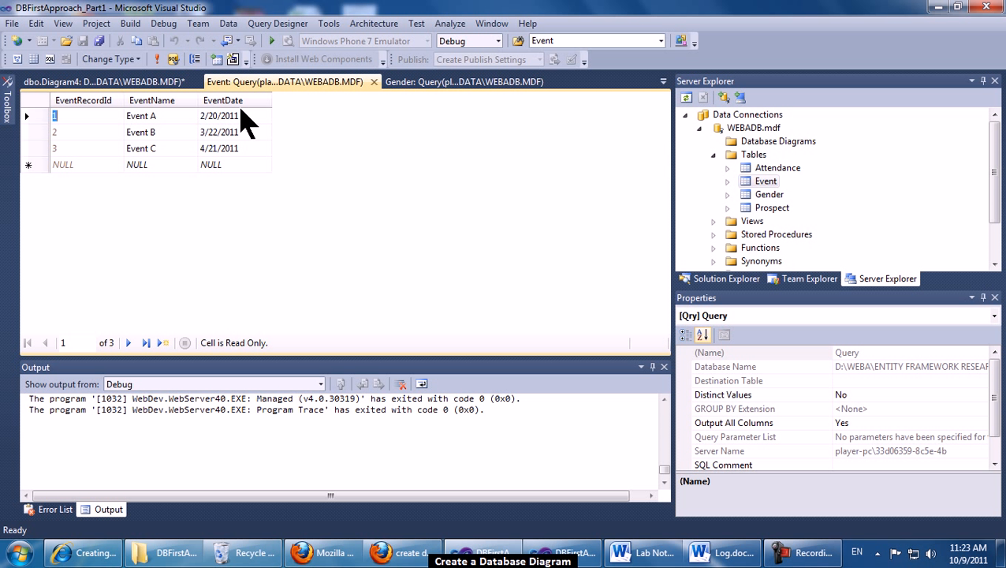
{"action": "left_click", "coordinate": [182, 119]}
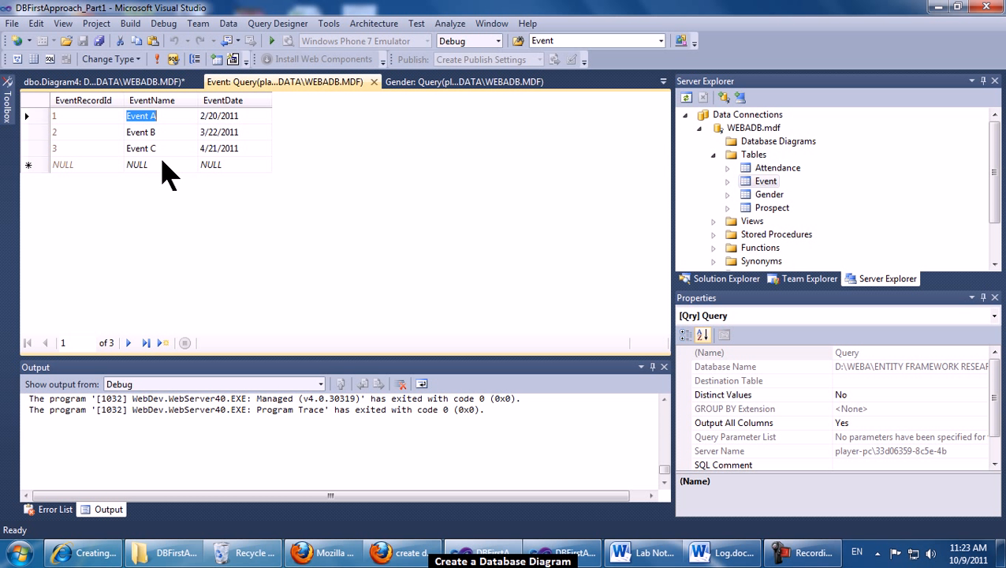
{"action": "left_click", "coordinate": [139, 133]}
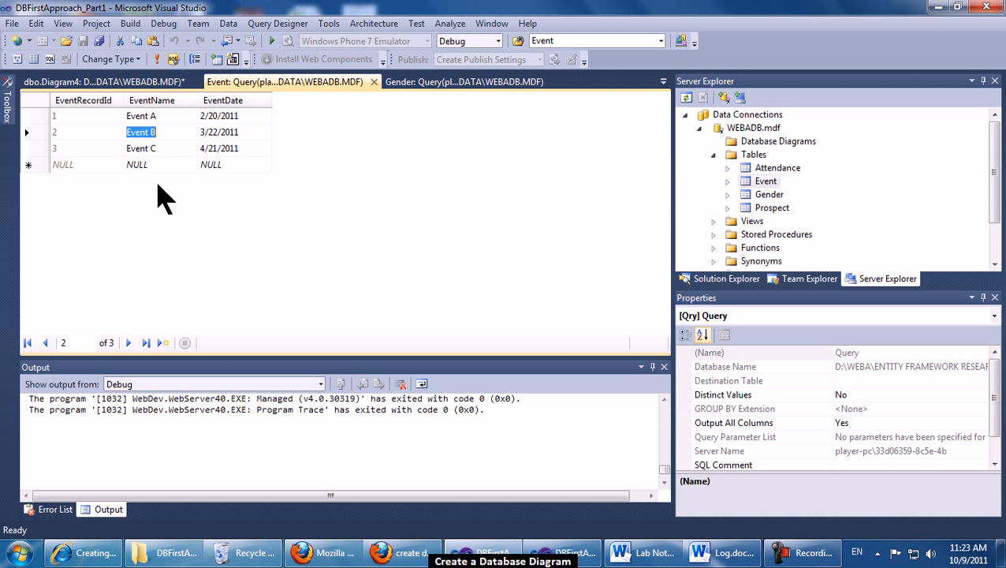
{"action": "left_click", "coordinate": [155, 150]}
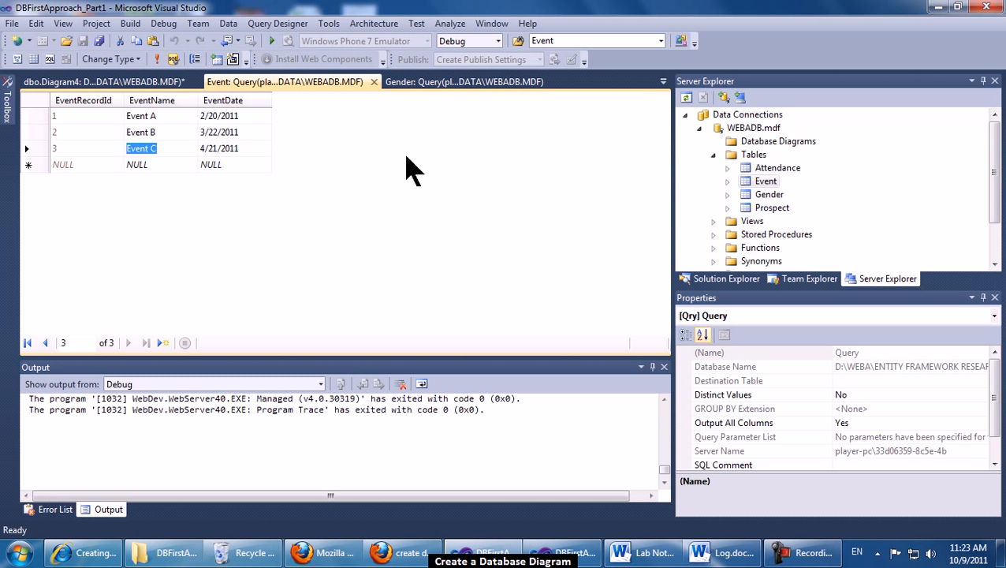
- Return from the diagram to the already open Prospect table data and select the first prospect record
{"action": "left_click", "coordinate": [772, 211]}
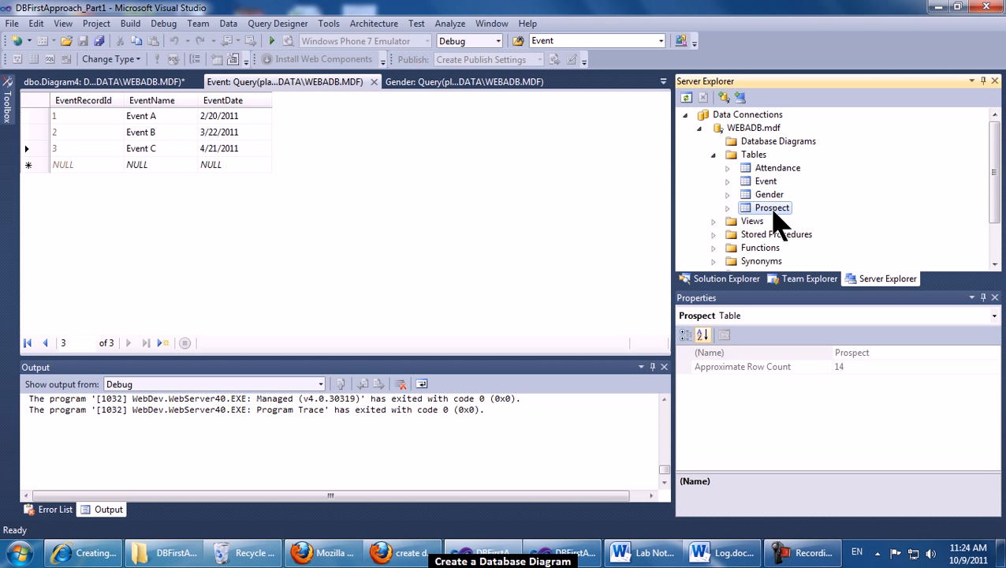
{"action": "left_click", "coordinate": [126, 82]}
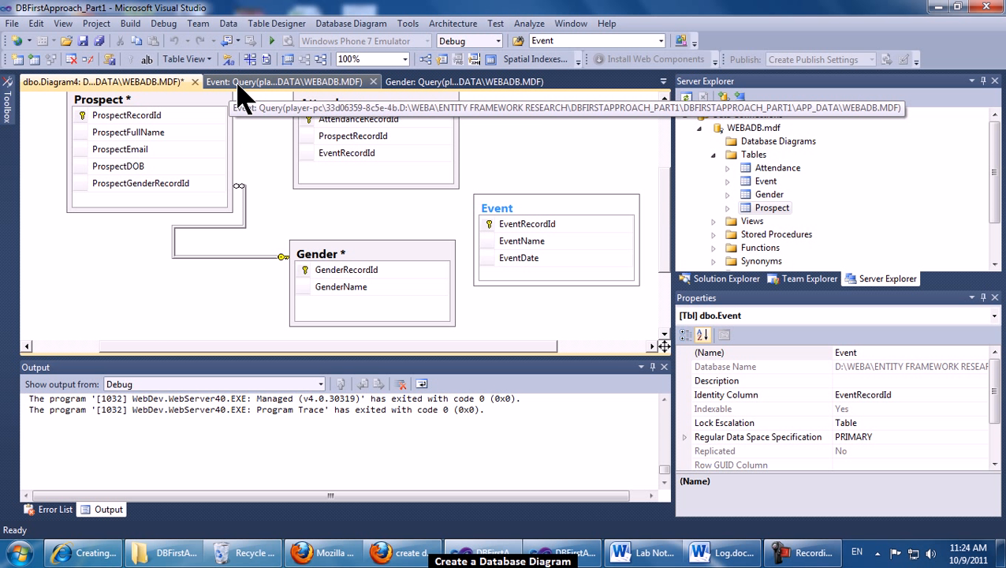
{"action": "left_click", "coordinate": [663, 82]}
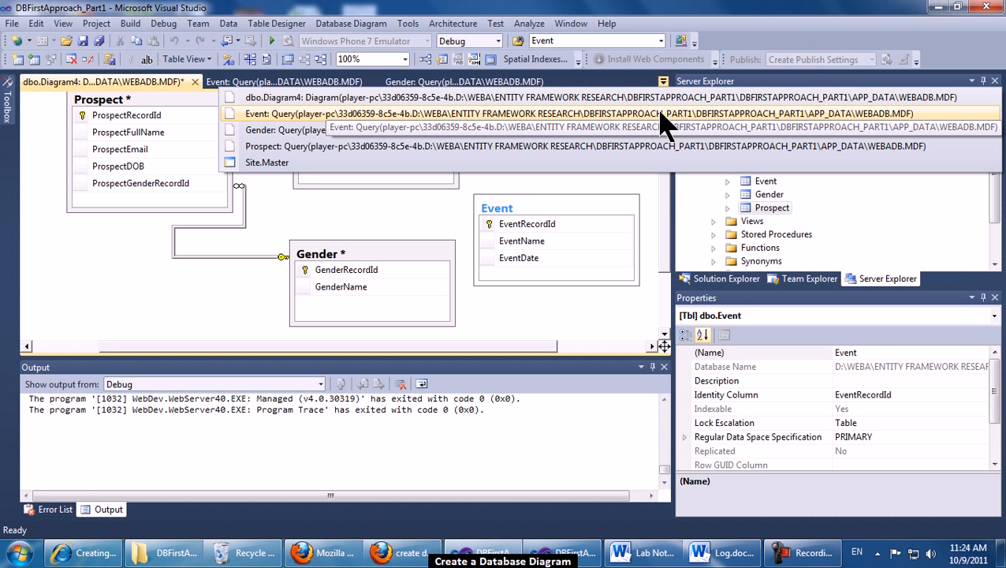
{"action": "left_click", "coordinate": [646, 145]}
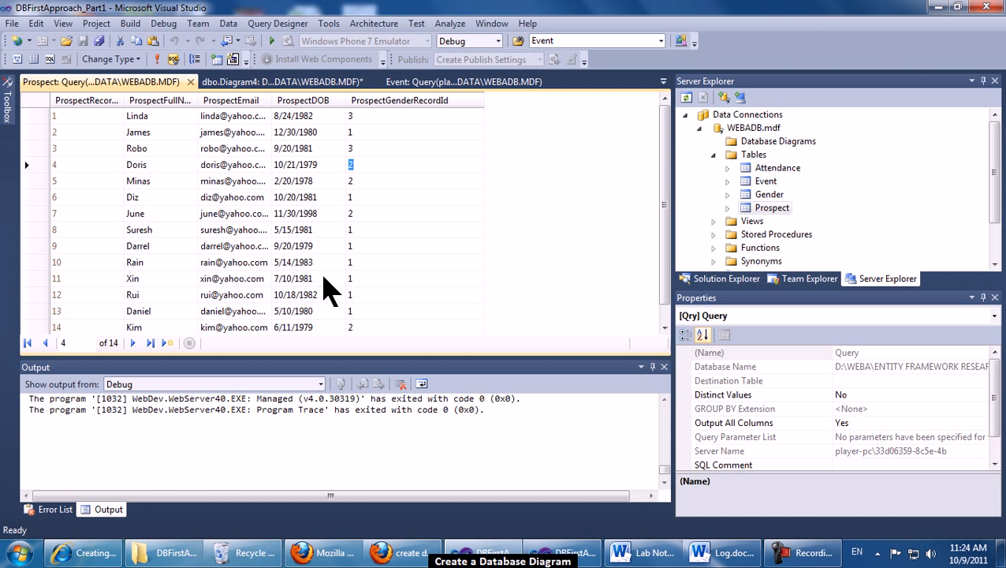
{"action": "left_click", "coordinate": [32, 121]}
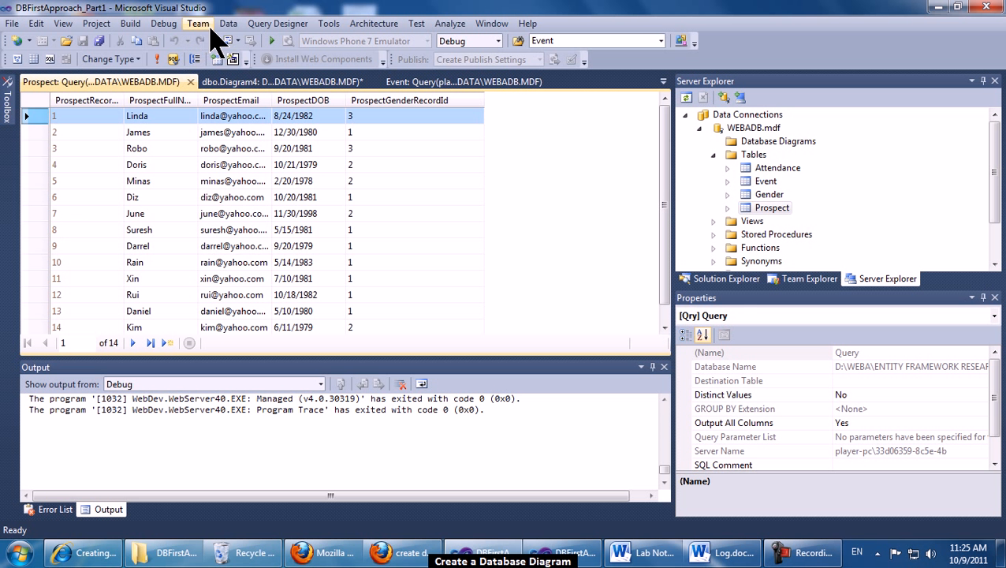
- Show the Attendance table's data and widen the ProspectRecordId and EventRecordId columns
{"action": "right_click", "coordinate": [777, 169]}
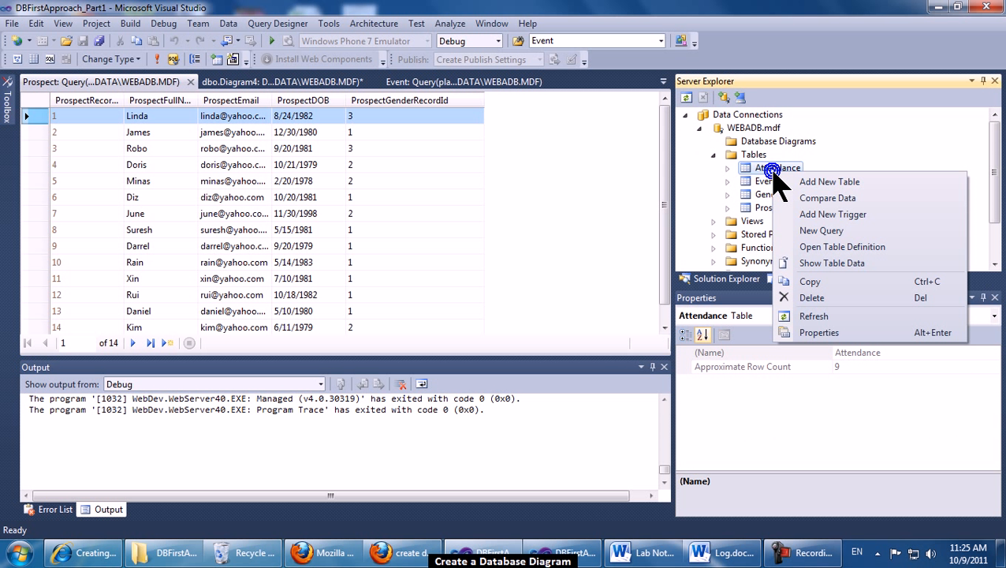
{"action": "left_click", "coordinate": [812, 263]}
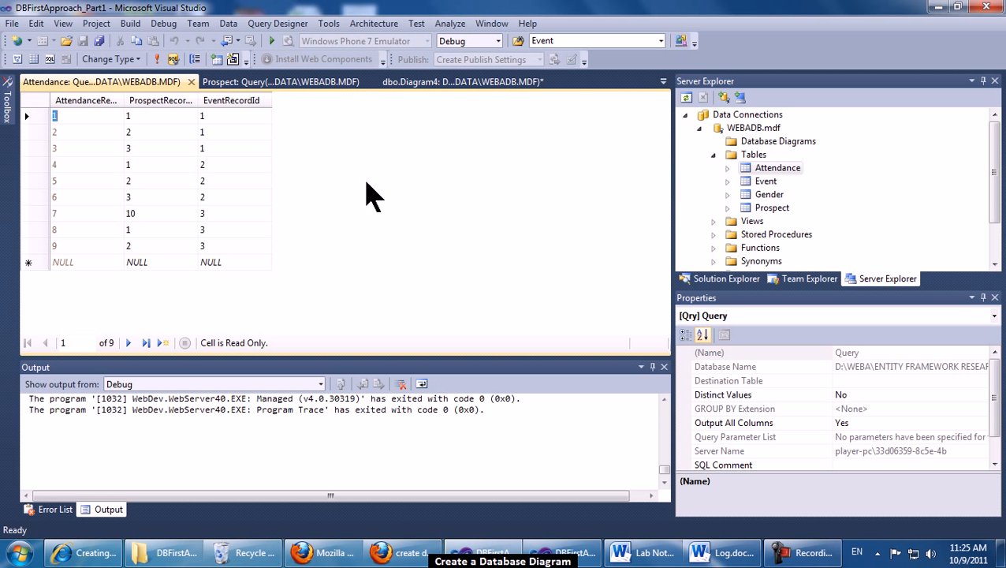
{"action": "left_click", "coordinate": [152, 118]}
{"action": "left_click_drag", "start_coordinate": [197, 101], "coordinate": [237, 101]}
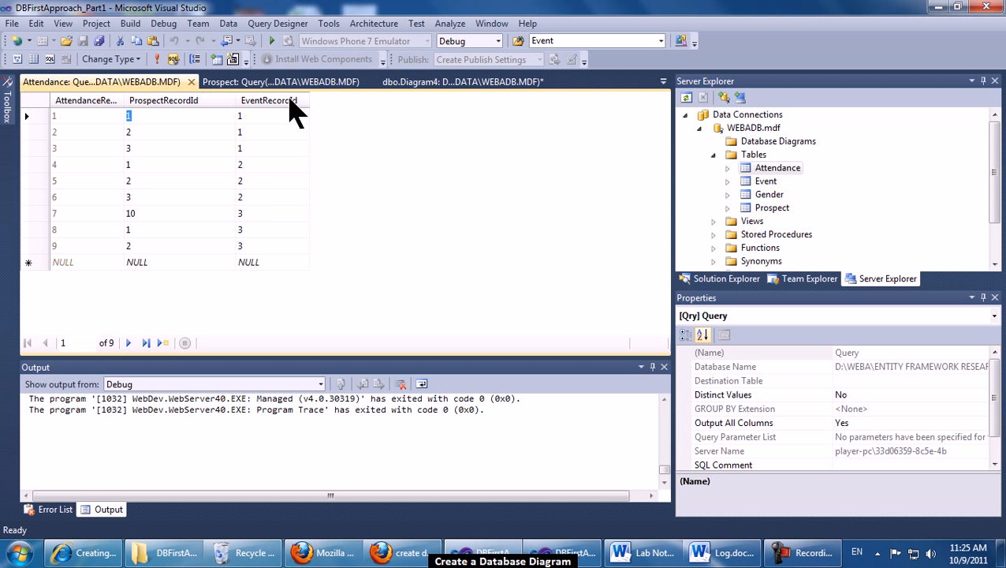
{"action": "left_click_drag", "start_coordinate": [309, 101], "coordinate": [352, 101]}
- Examine which ProspectRecordId and EventRecordId are paired in the first and seventh attendance records
{"action": "left_click", "coordinate": [208, 120]}
{"action": "left_click", "coordinate": [260, 120]}
{"action": "left_click", "coordinate": [175, 120]}
{"action": "left_click", "coordinate": [251, 120]}
{"action": "left_click", "coordinate": [181, 212]}
{"action": "left_click", "coordinate": [36, 213]}
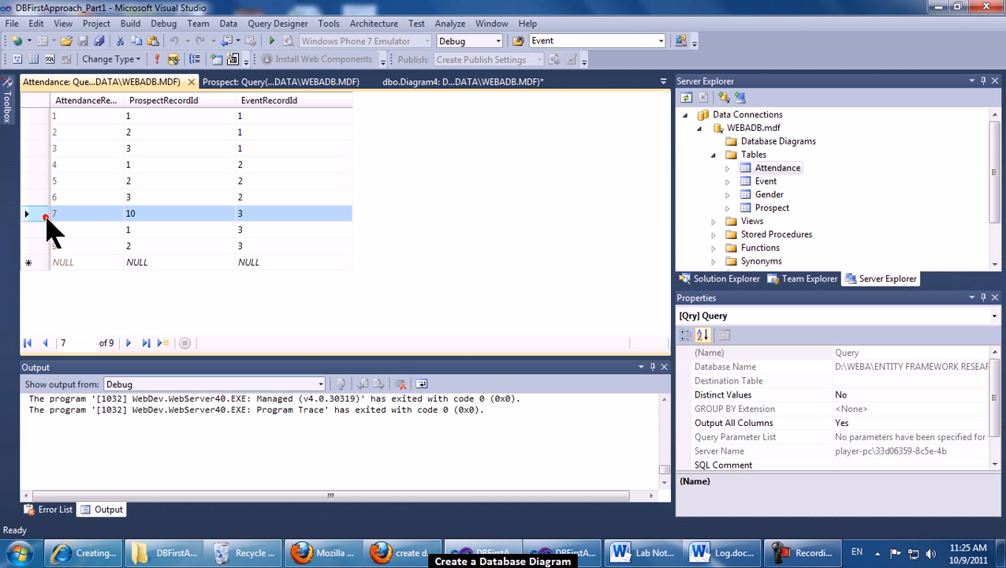
- Fit the AttendanceRecordId column to its full heading and select the seventh record's ProspectRecordId value
{"action": "double_click", "coordinate": [126, 100]}
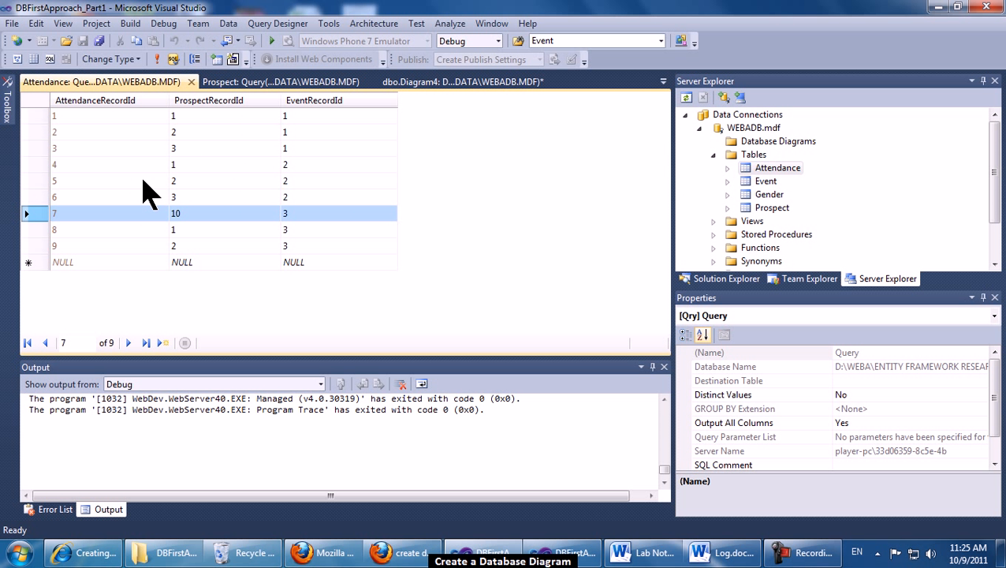
{"action": "left_click", "coordinate": [194, 217]}
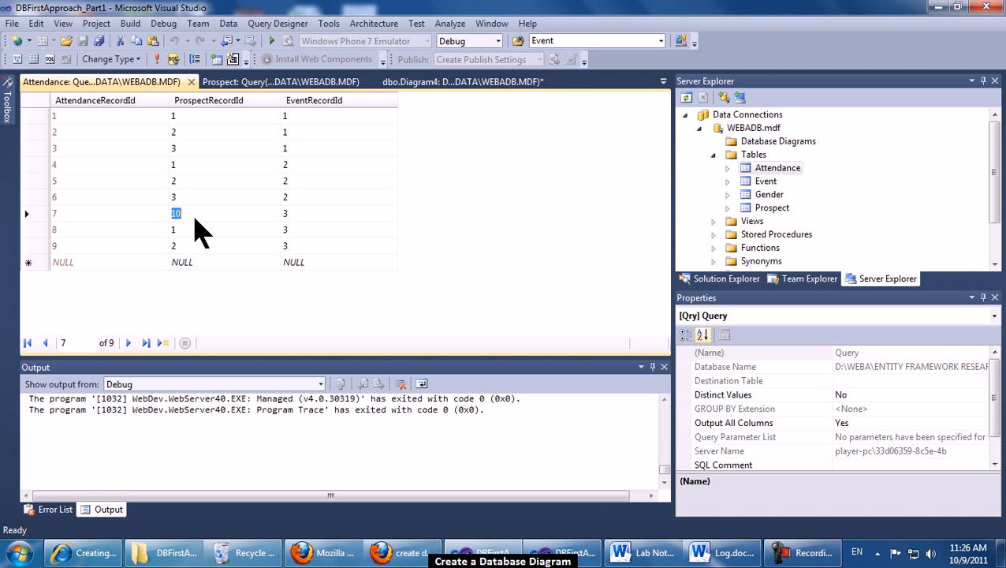
- Look up the seventh attendance record's prospect by ProspectRecordId 10 in the Prospect table data
{"action": "left_click", "coordinate": [300, 214]}
{"action": "left_click", "coordinate": [231, 82]}
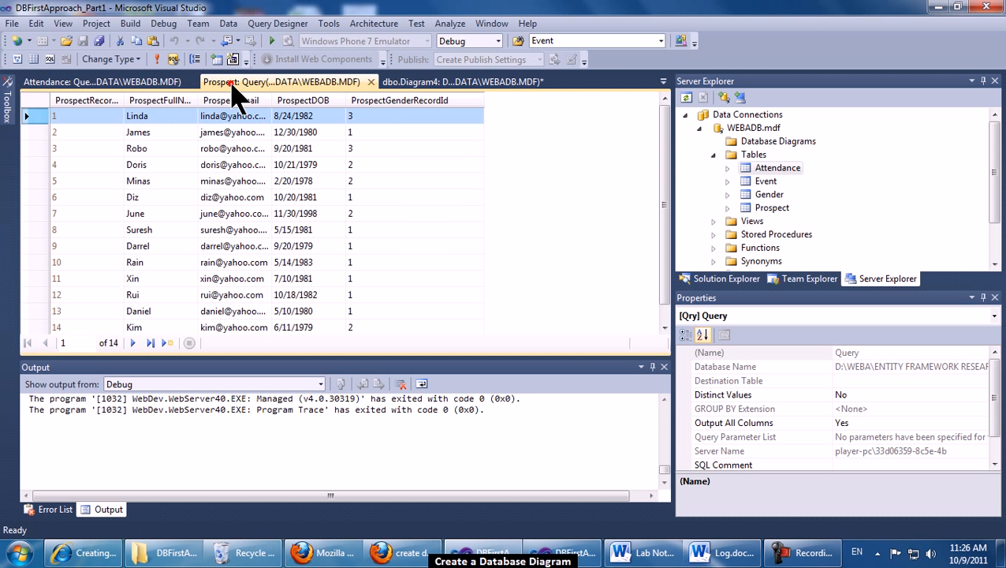
{"action": "left_click", "coordinate": [170, 263]}
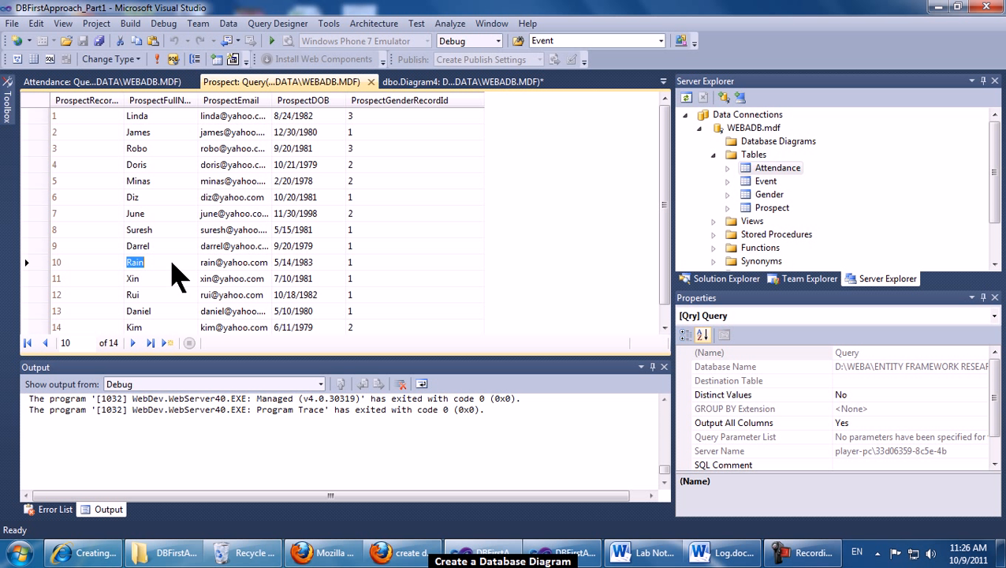
{"action": "left_click", "coordinate": [95, 264]}
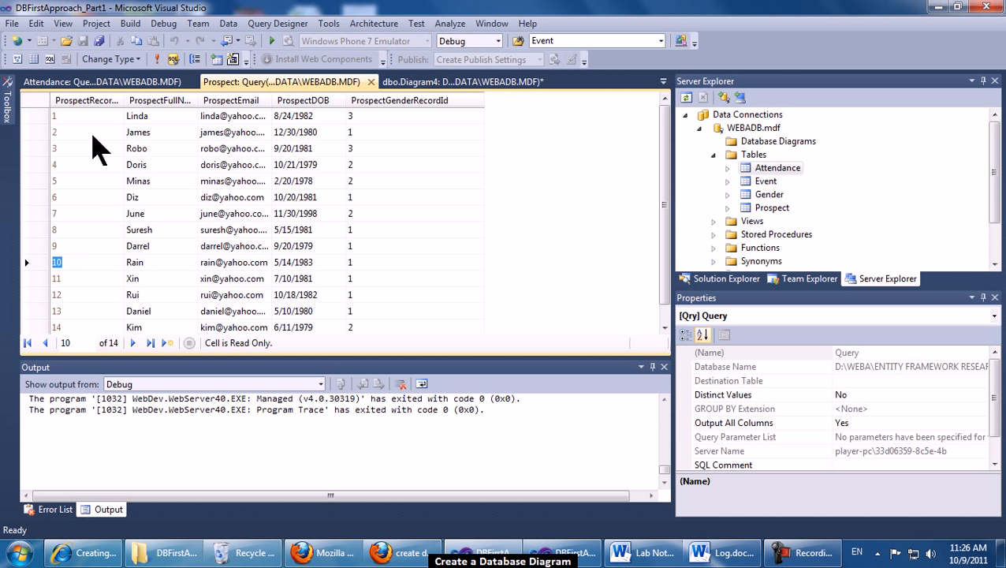
- Match the seventh attendance record's EventRecordId to its event in the Event data, then select that whole attendance record
{"action": "left_click", "coordinate": [126, 82]}
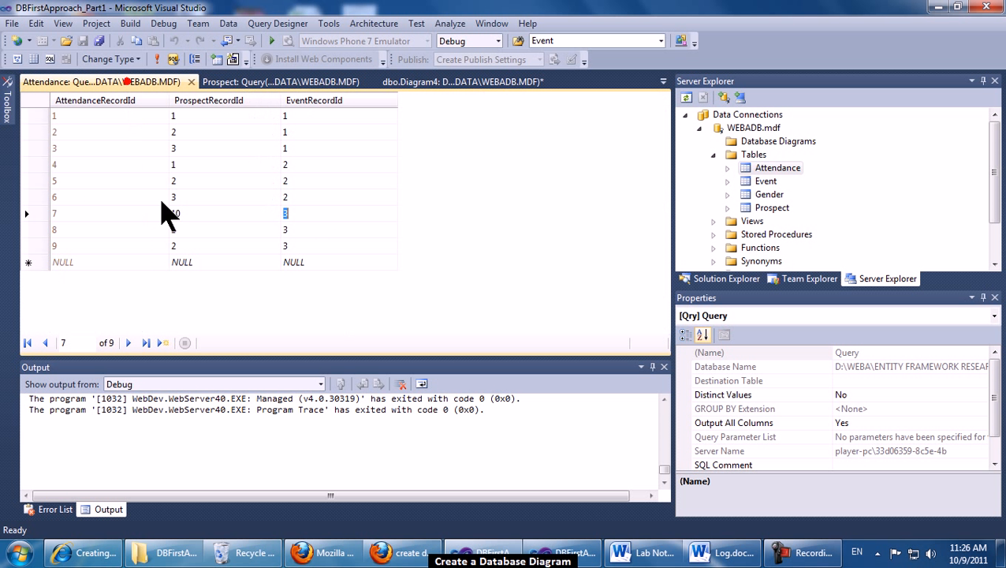
{"action": "left_click", "coordinate": [291, 213]}
{"action": "left_click", "coordinate": [662, 82]}
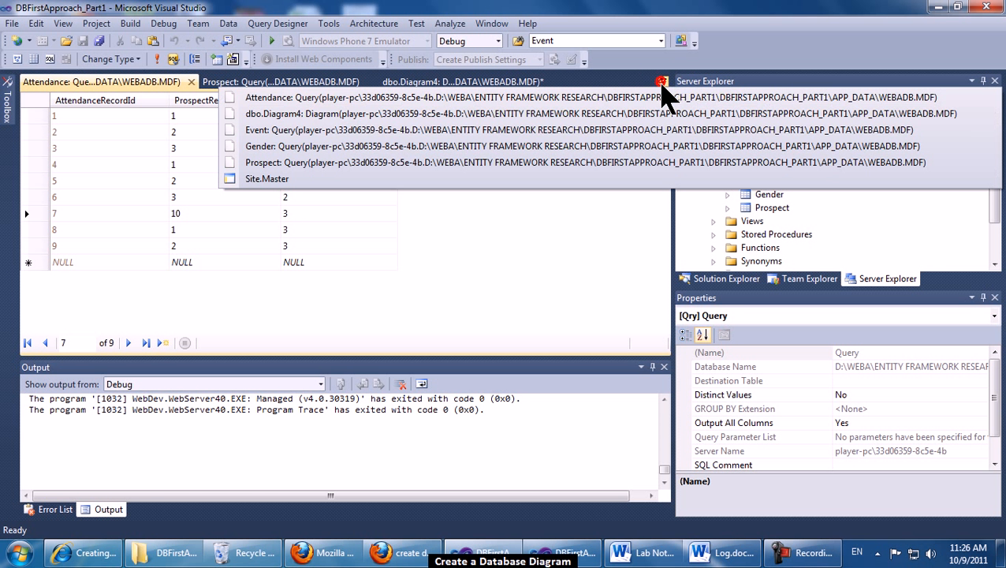
{"action": "left_click", "coordinate": [640, 130]}
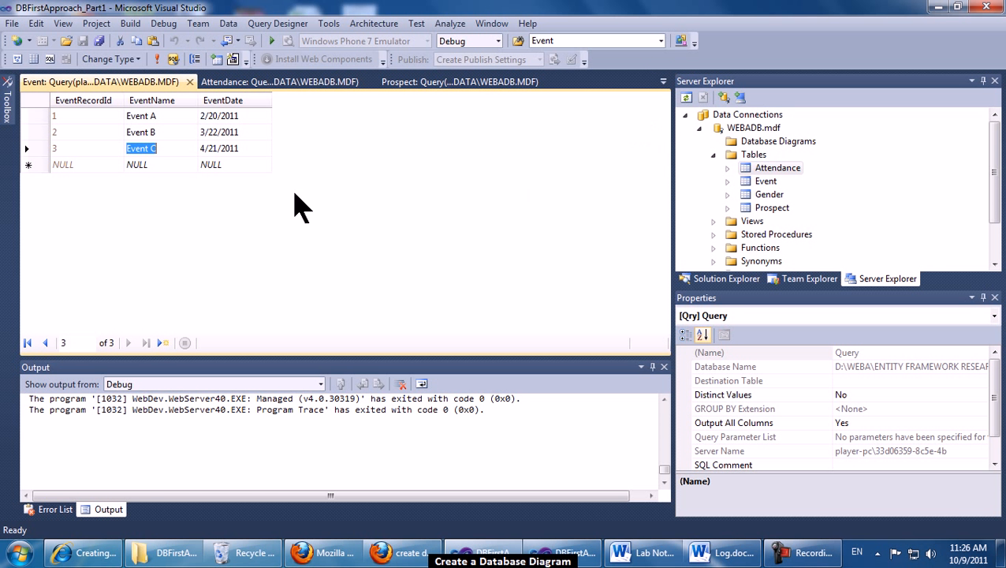
{"action": "left_click", "coordinate": [158, 149]}
{"action": "left_click", "coordinate": [294, 83]}
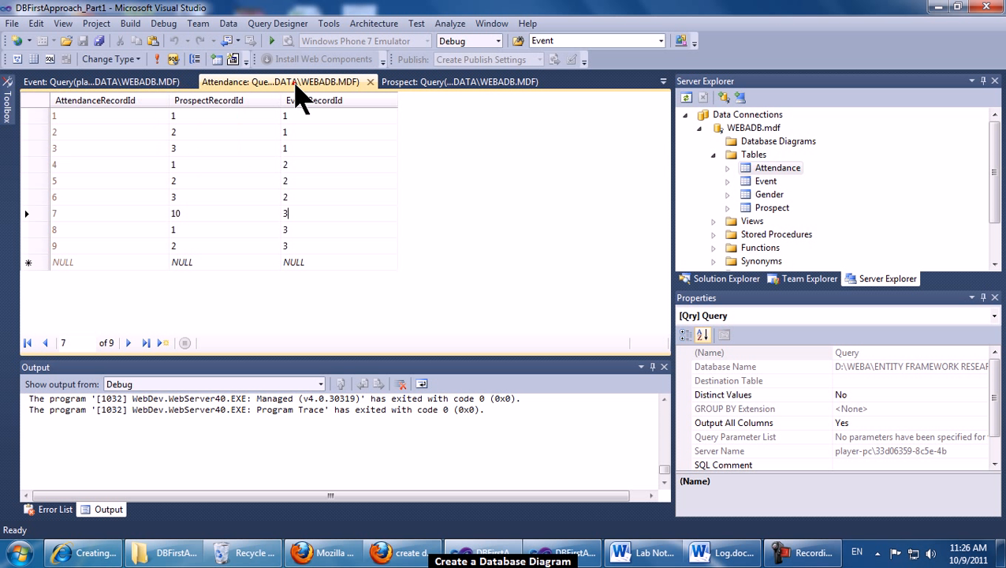
{"action": "left_click", "coordinate": [43, 213]}
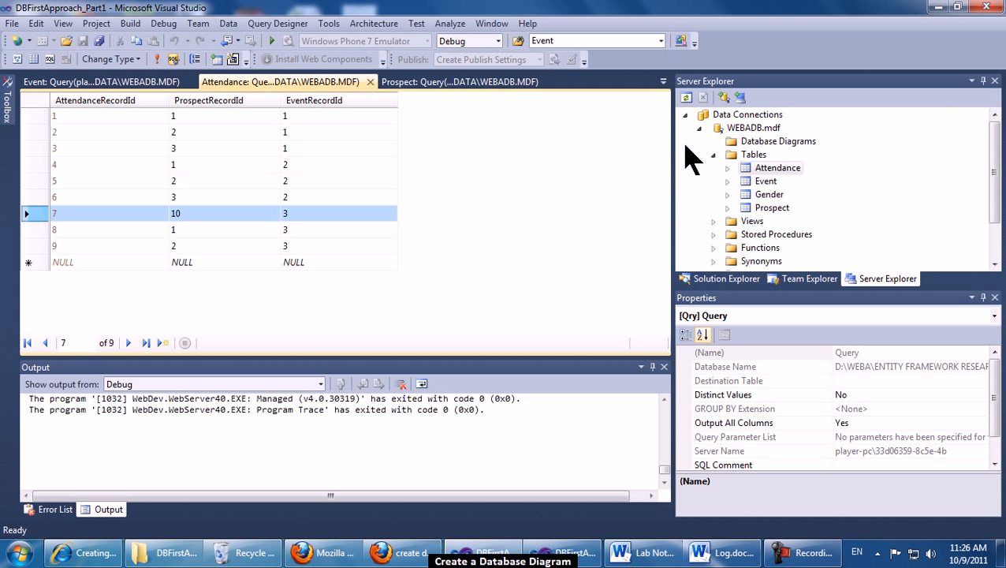
- In the database diagram, create a foreign key relationship from Attendance's ProspectRecordId to the primary key ProspectRecordId in Prospect
{"action": "left_click", "coordinate": [663, 82]}
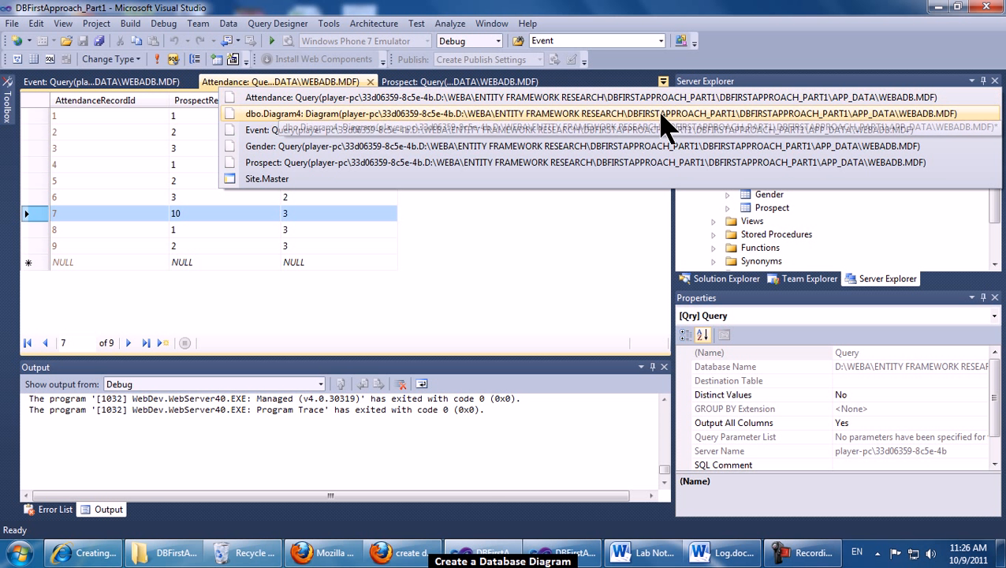
{"action": "left_click", "coordinate": [659, 116]}
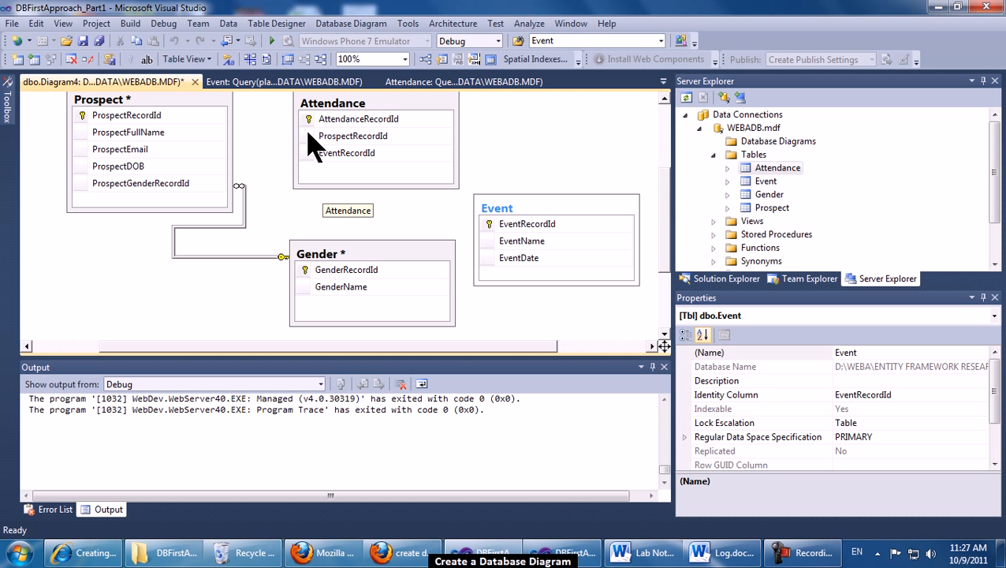
{"action": "left_click_drag", "start_coordinate": [308, 138], "coordinate": [85, 118]}
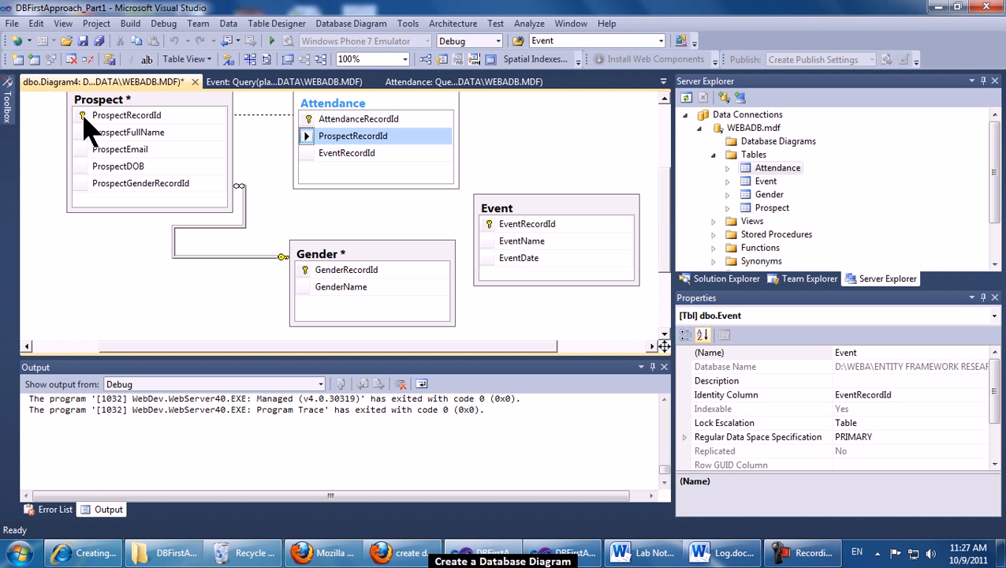
{"action": "left_click_drag", "start_coordinate": [83, 117], "coordinate": [84, 116]}
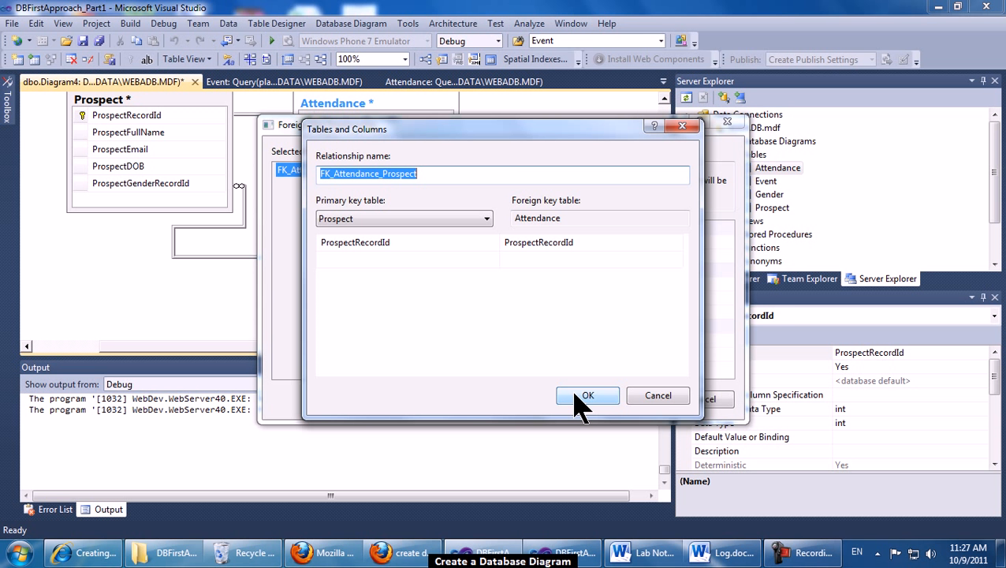
{"action": "left_click_drag", "start_coordinate": [524, 138], "coordinate": [607, 34]}
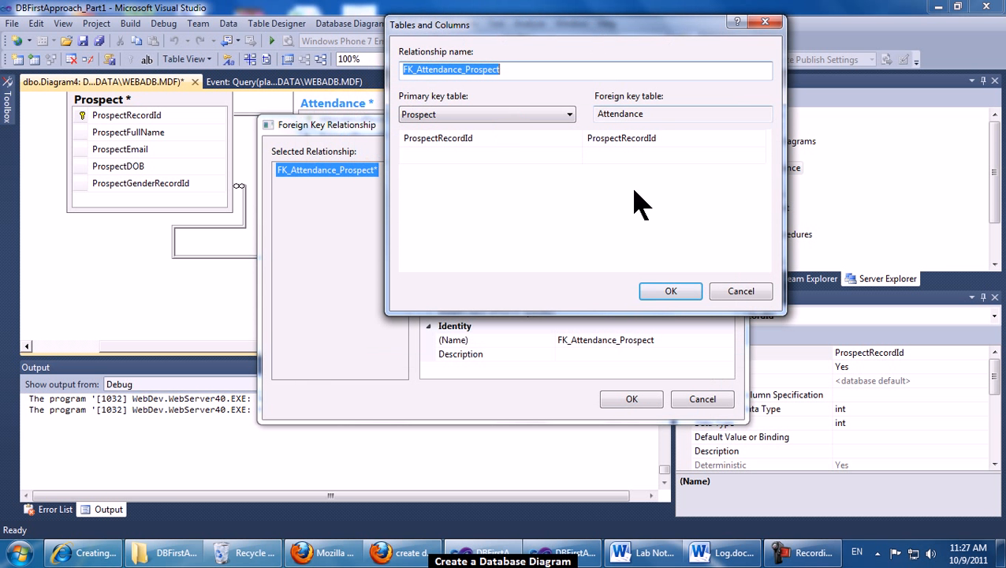
{"action": "left_click", "coordinate": [675, 295]}
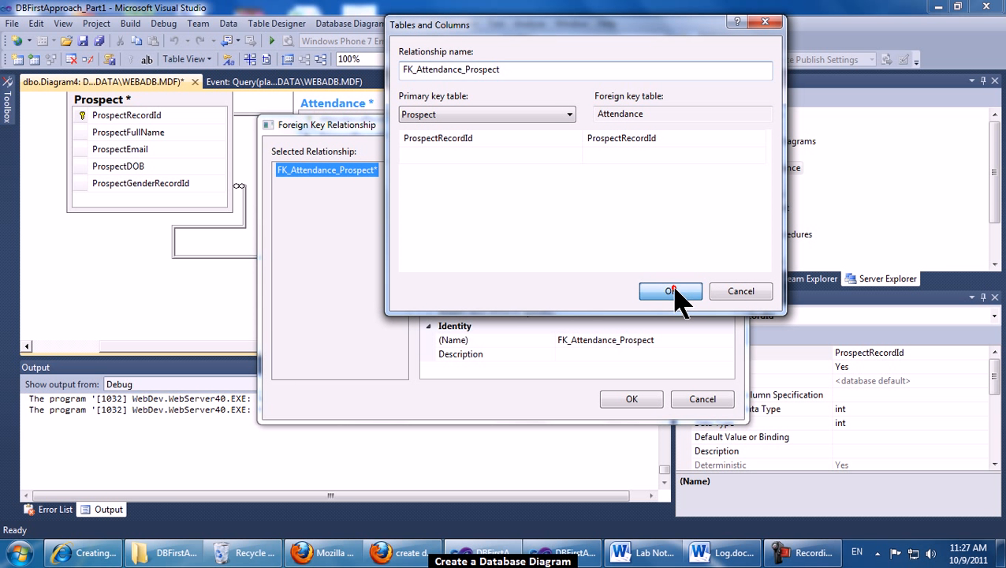
{"action": "left_click", "coordinate": [643, 402]}
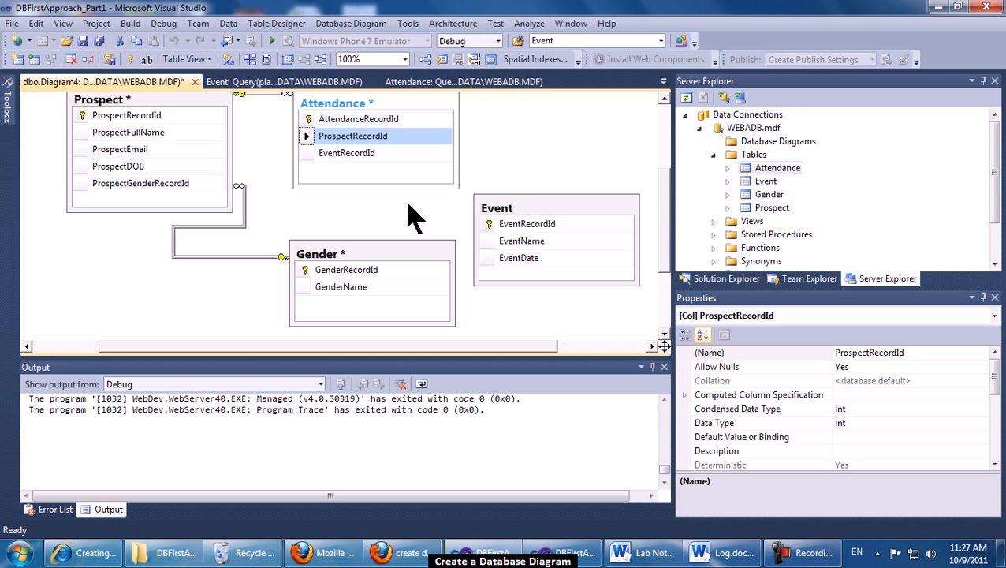
- Create a foreign key relationship from Attendance's EventRecordId to Event's EventRecordId and place the Event table diagonally below and right of Attendance
{"action": "left_click", "coordinate": [332, 155]}
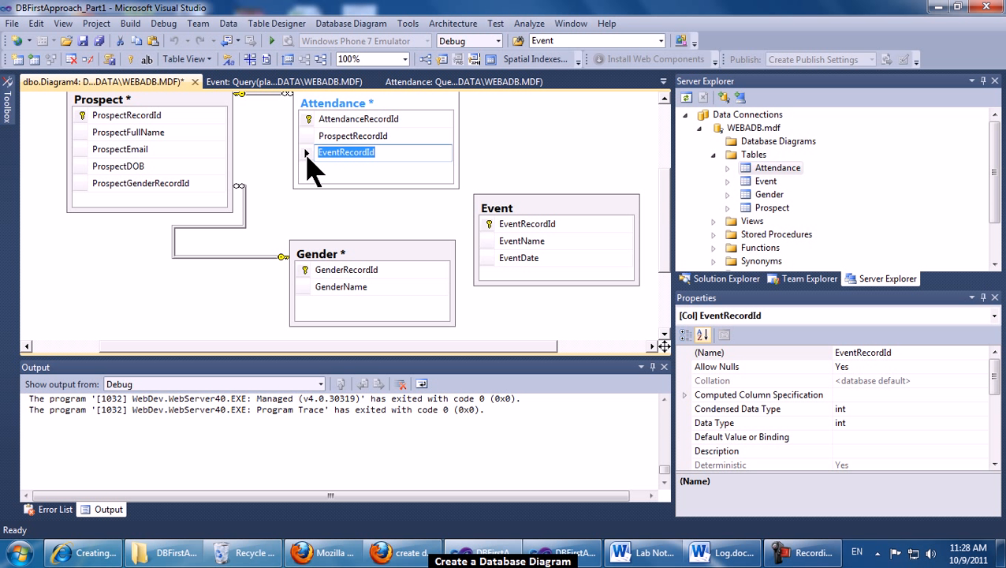
{"action": "left_click", "coordinate": [306, 154]}
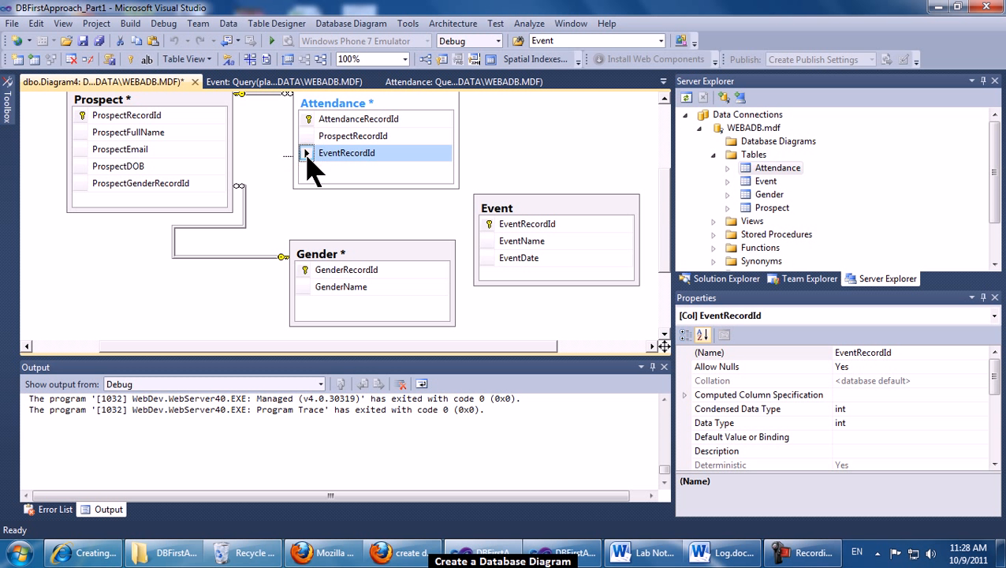
{"action": "left_click_drag", "start_coordinate": [281, 175], "coordinate": [489, 223]}
{"action": "left_click_drag", "start_coordinate": [489, 223], "coordinate": [489, 223]}
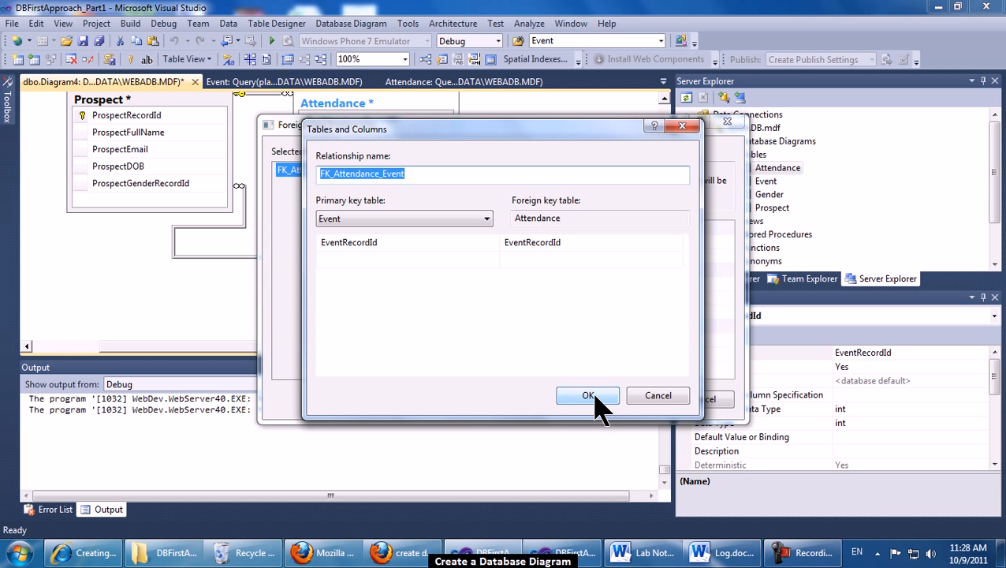
{"action": "left_click", "coordinate": [595, 395]}
{"action": "left_click", "coordinate": [614, 399]}
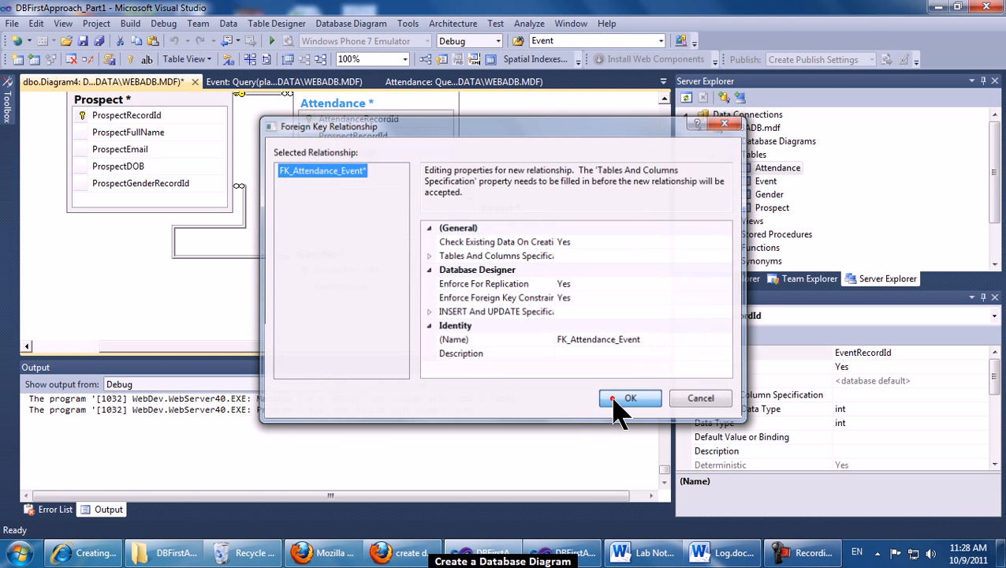
{"action": "left_click_drag", "start_coordinate": [566, 224], "coordinate": [591, 158]}
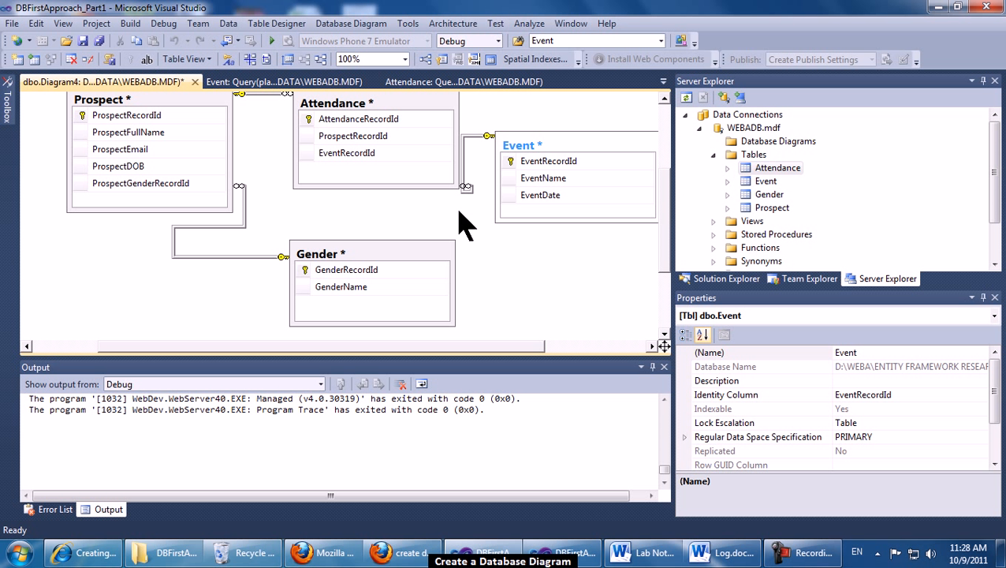
{"action": "left_click_drag", "start_coordinate": [568, 146], "coordinate": [560, 201]}
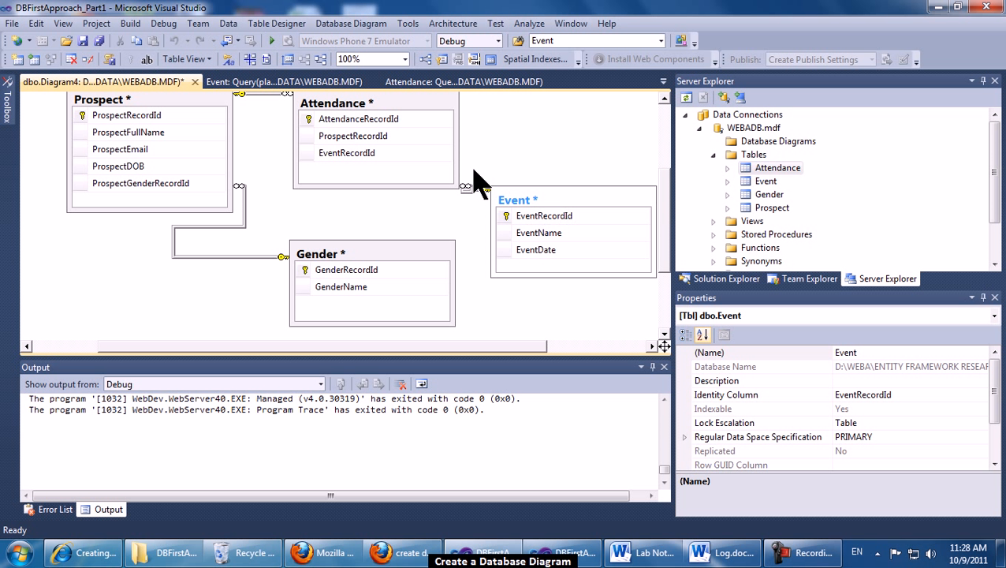
- Save the diagram as WEBADB Diagram together with the changes to the Gender, Prospect, Event and Attendance tables
{"action": "left_click", "coordinate": [83, 41]}
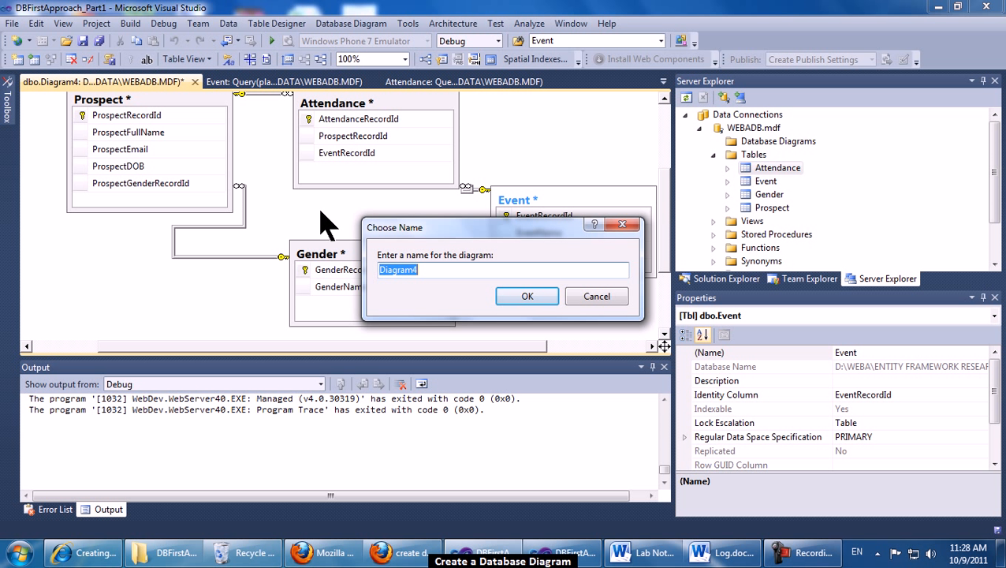
{"action": "type", "text": "M"}
{"action": "key", "text": "BackSpace"}
{"action": "type", "text": "WEBADB Diagram"}
{"action": "left_click", "coordinate": [520, 298]}
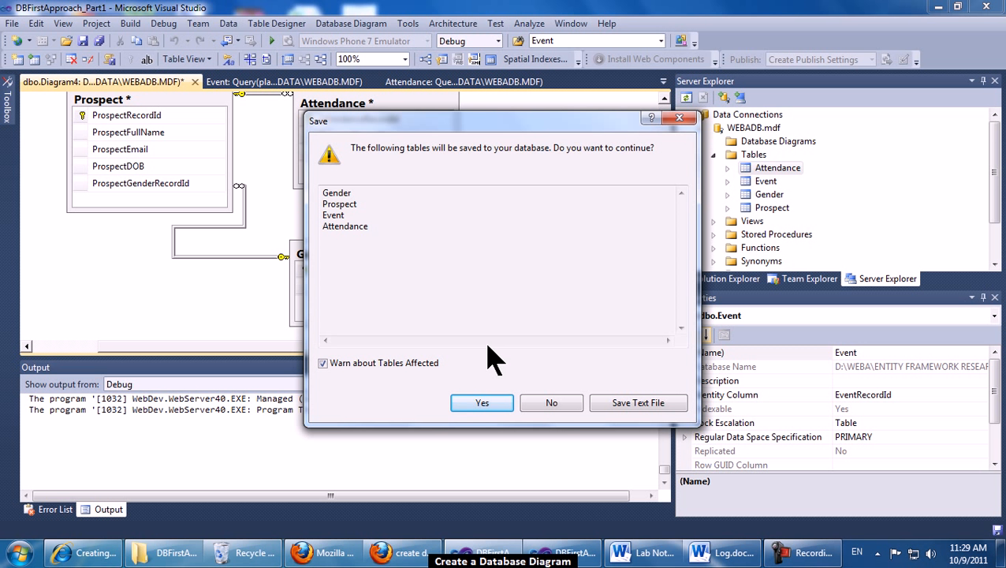
{"action": "left_click", "coordinate": [472, 403]}
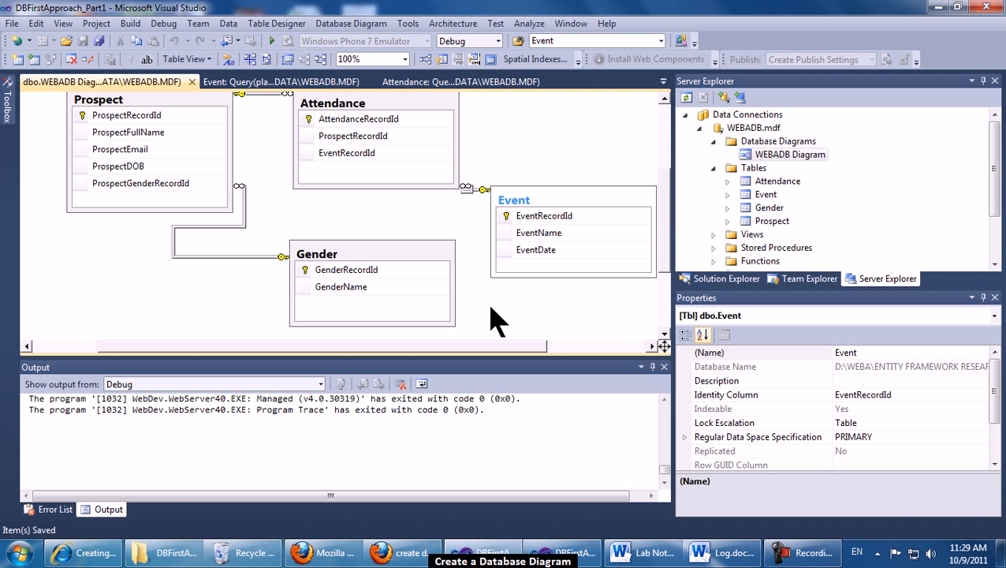